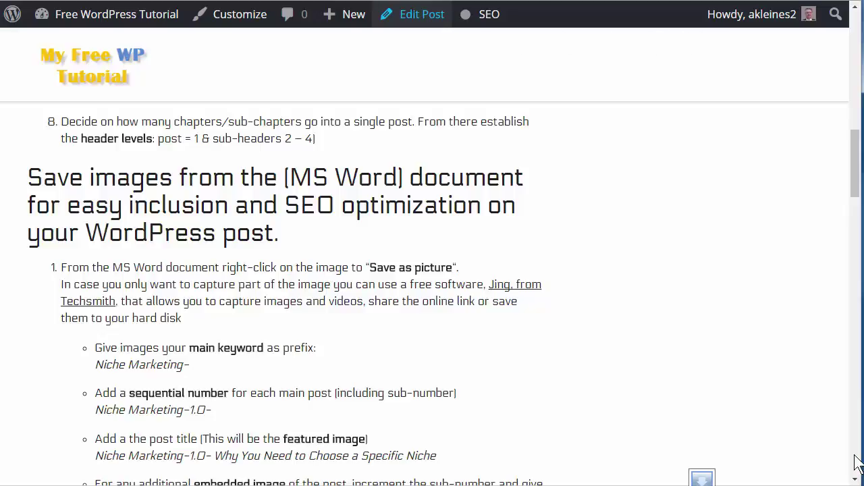
Step: Review the tutorial's checklist for posting an article and its images to WordPress, from copying the title through adding links
scroll(836, 162, "down", 15)
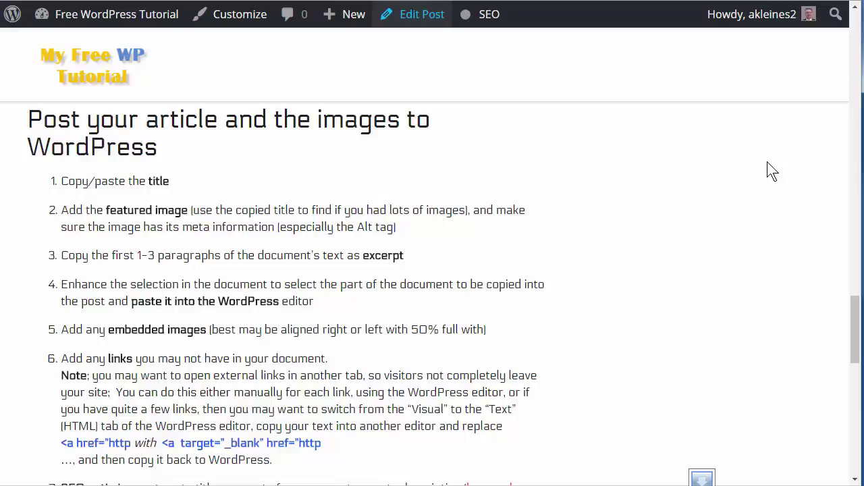
left_click_drag(60, 181, 191, 189)
left_click(191, 189)
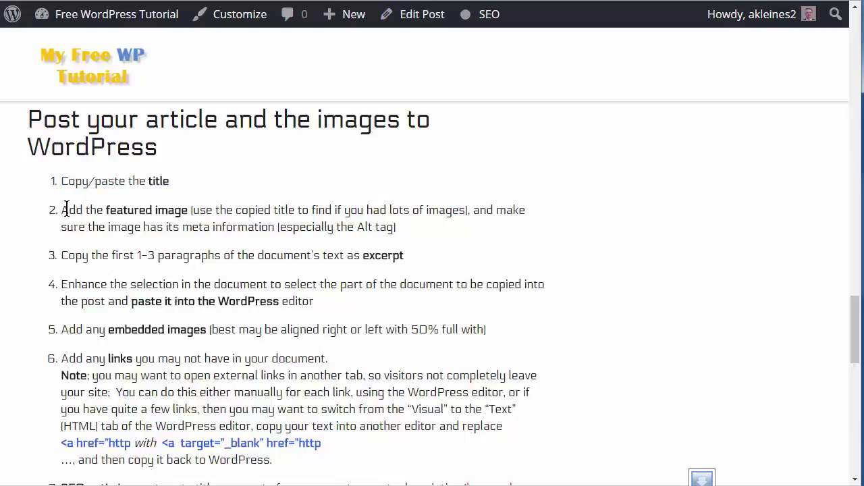
left_click_drag(64, 209, 405, 226)
left_click_drag(60, 256, 433, 257)
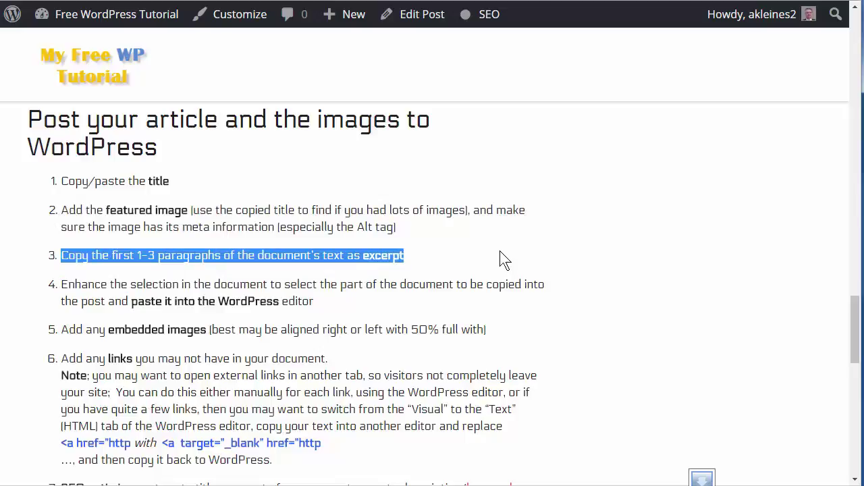
left_click(60, 283)
left_click_drag(60, 284, 320, 284)
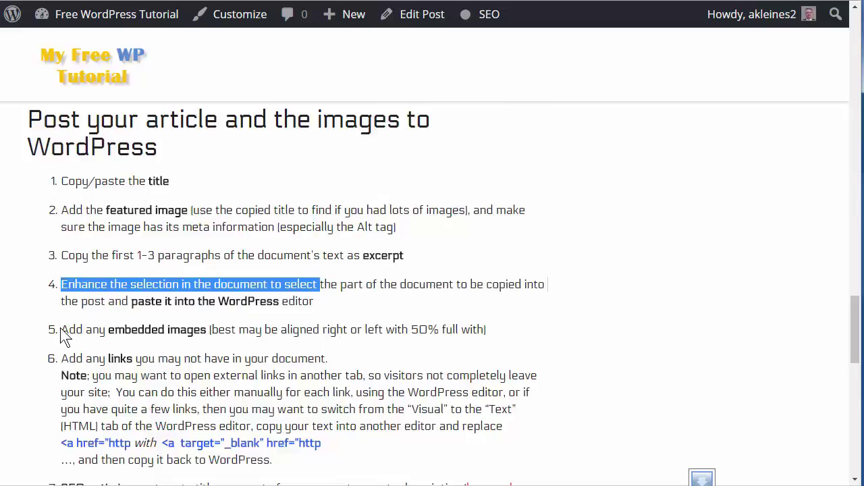
left_click_drag(61, 329, 213, 330)
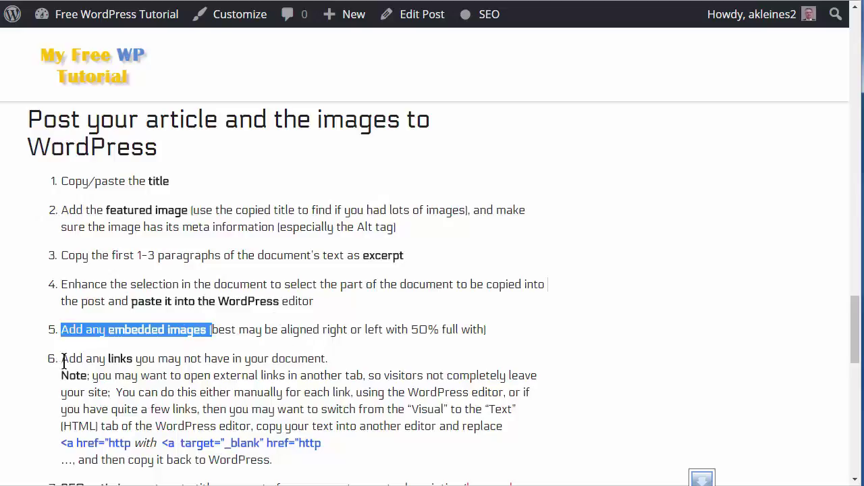
left_click_drag(60, 358, 437, 453)
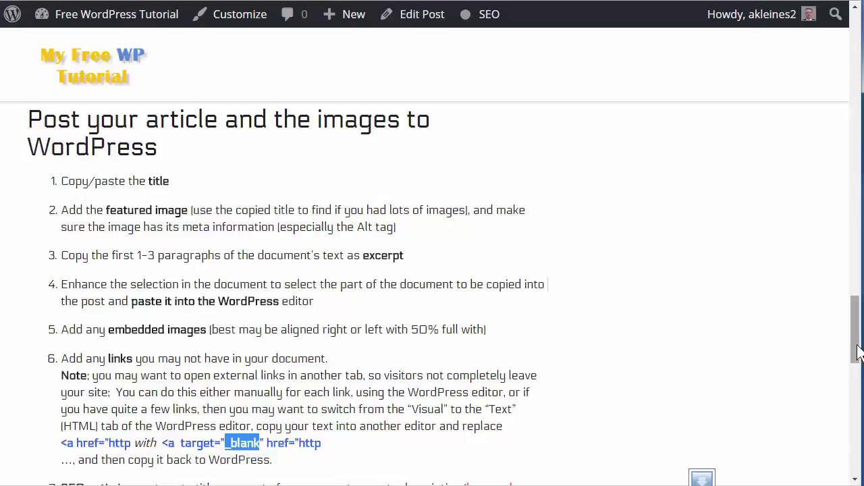
left_click_drag(858, 351, 858, 373)
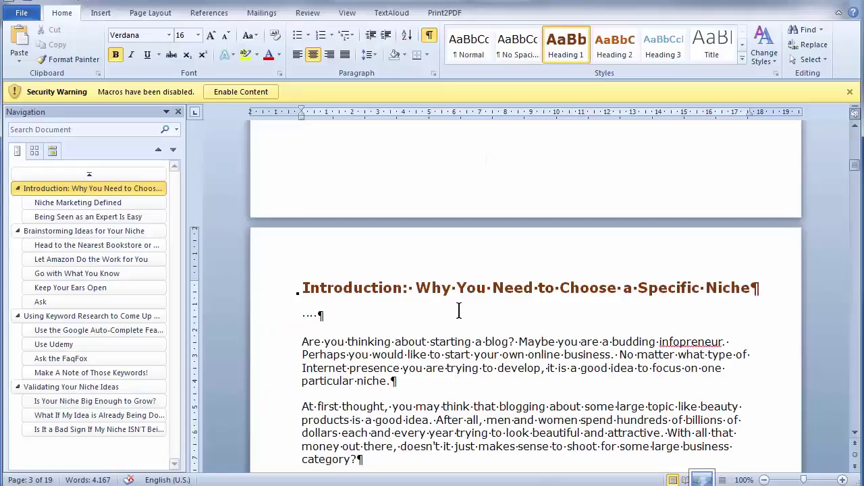
Step: Copy "Why You Need to Choose a Specific Niche" from the Word document's introduction heading into the WordPress post's title
left_click(414, 289)
left_click_drag(414, 289, 735, 297)
key("ctrl+c")
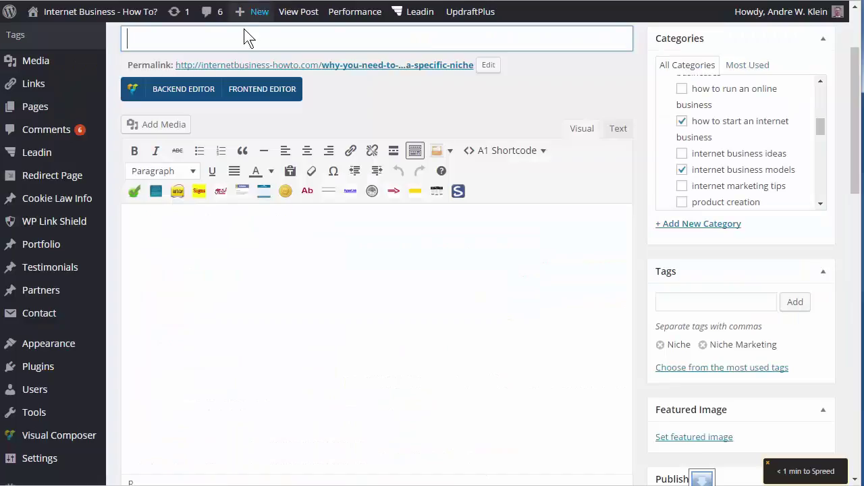
left_click(190, 39)
key("ctrl+v")
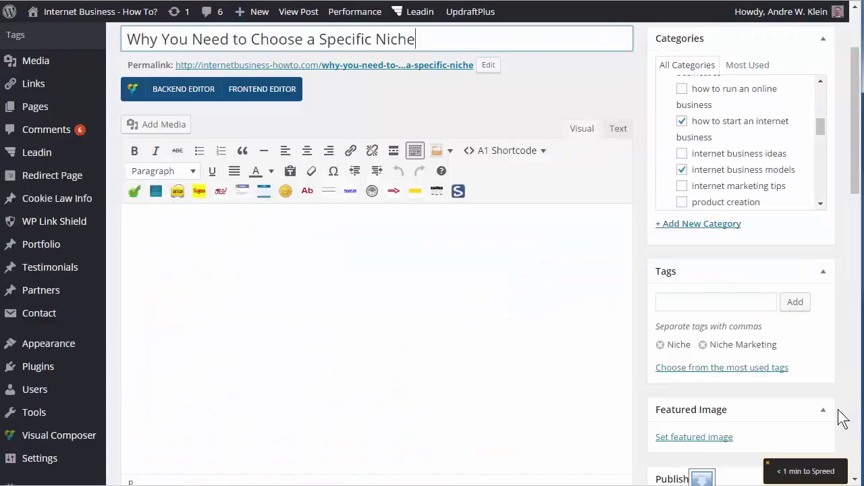
Step: Upload "Niche Marketing-1.0-How To Choose You Online Niche.jpg" to the media library as a candidate for the post's featured image
left_click(707, 440)
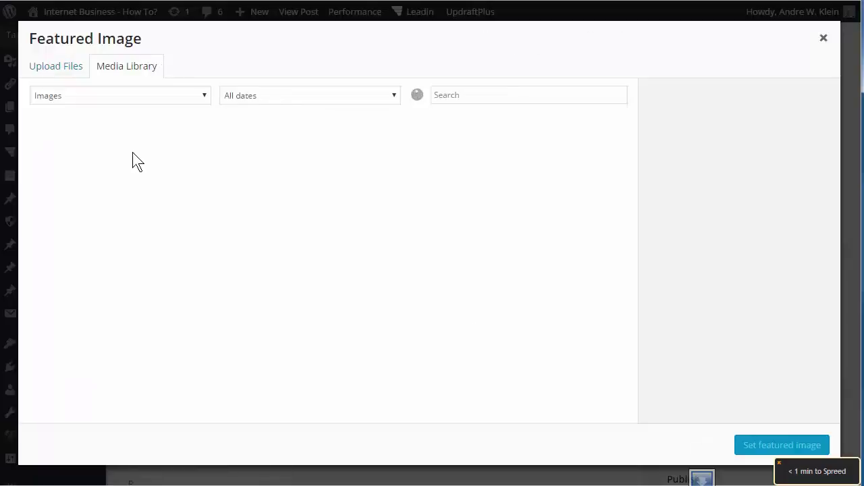
left_click(67, 75)
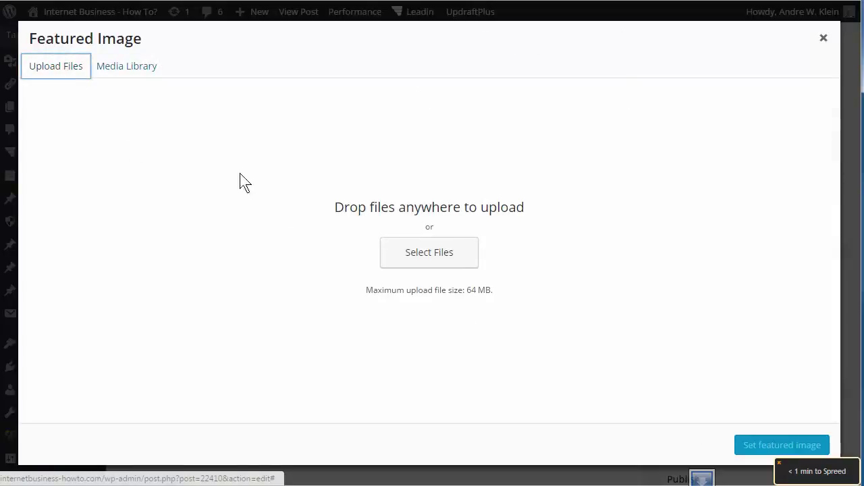
left_click(426, 254)
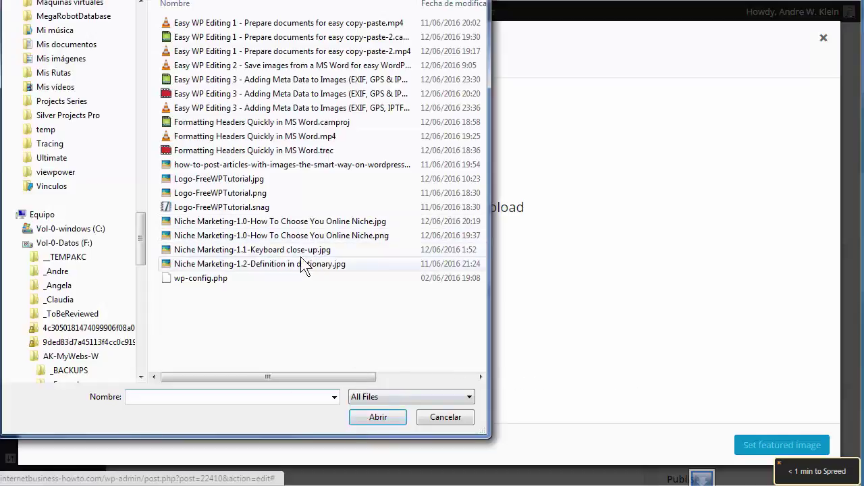
left_click(288, 224)
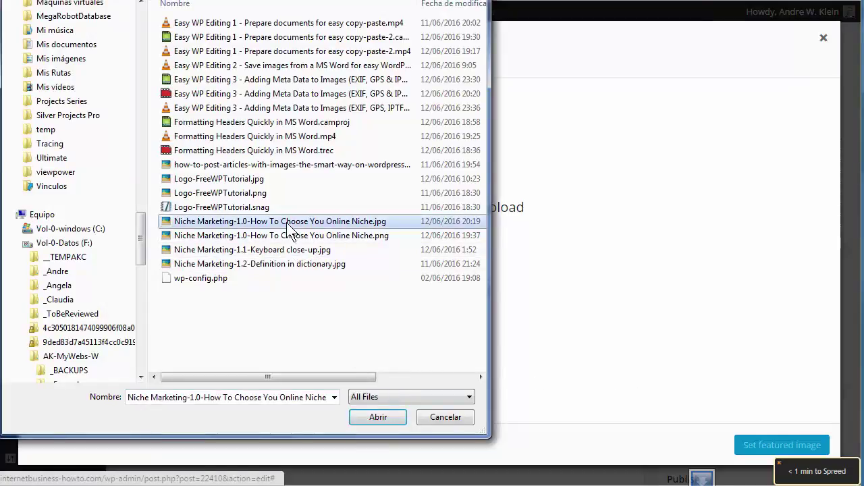
left_click(379, 417)
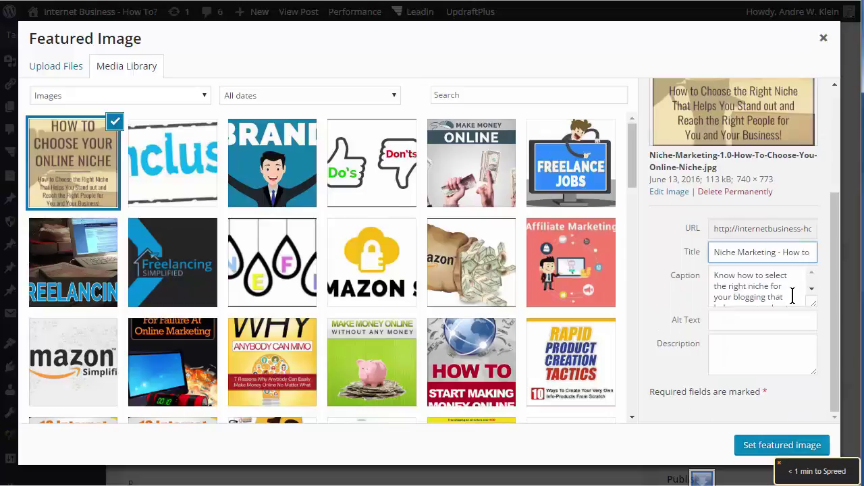
Step: Copy the uploaded niche image's full title into its alt text
key("Left")
key("Left")
key("Left")
key("Left")
key("Left")
key("Left")
key("Left")
key("Left")
key("Left")
key("Left")
key("Left")
key("Left")
key("Left")
key("Left")
key("Left")
key("Left")
key("Left")
key("Left")
key("Left")
key("Left")
key("shift+Right")
key("shift+Right")
key("shift+Right")
key("shift+Right")
key("shift+Right")
key("shift+Right")
key("shift+Right")
key("shift+End")
key("ctrl+c")
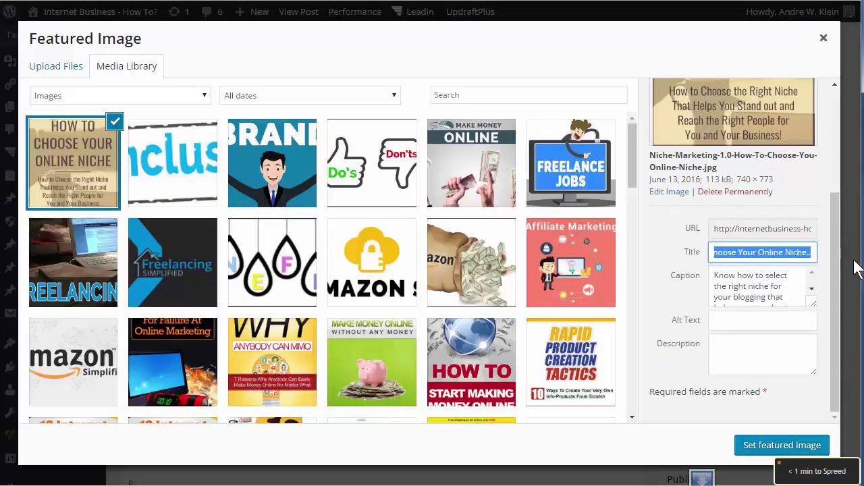
left_click(728, 319)
key("ctrl+v")
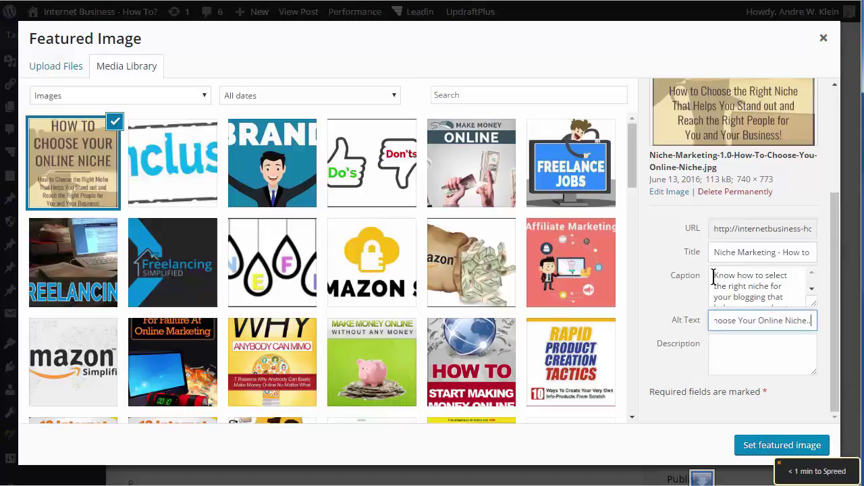
Step: Move the image's caption text into its description and set the image as the post's featured image
left_click_drag(714, 275, 790, 318)
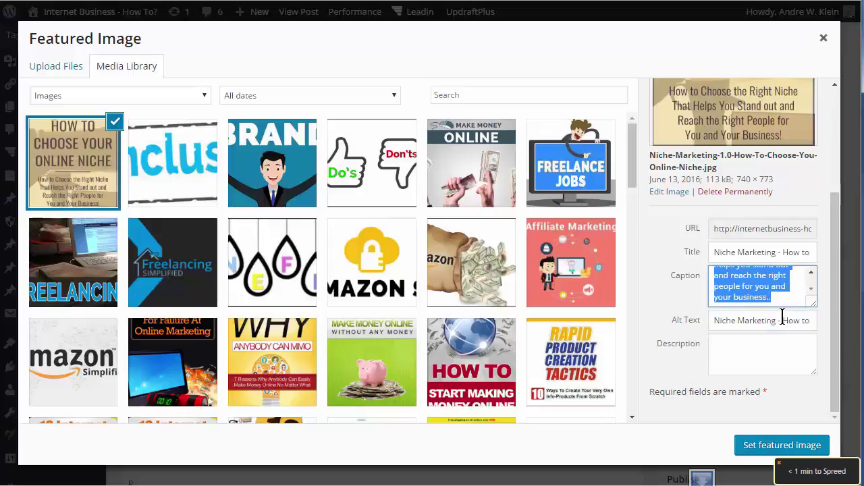
key("ctrl+x")
left_click(749, 350)
key("ctrl+v")
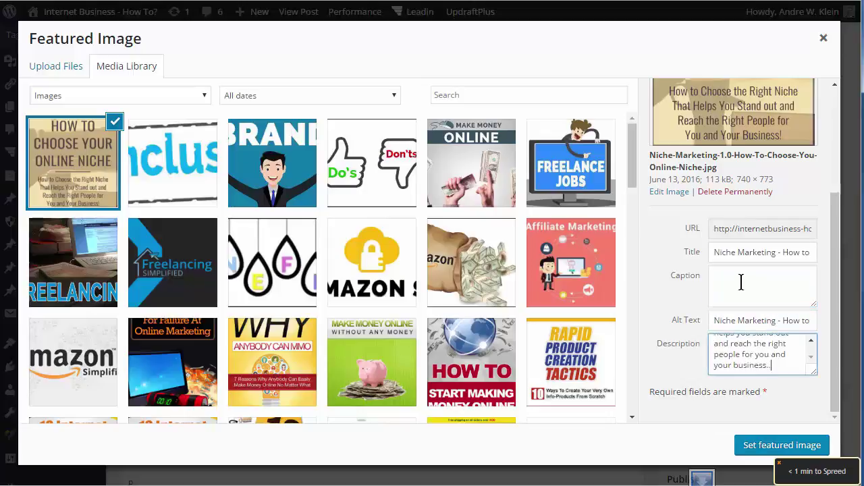
left_click(784, 449)
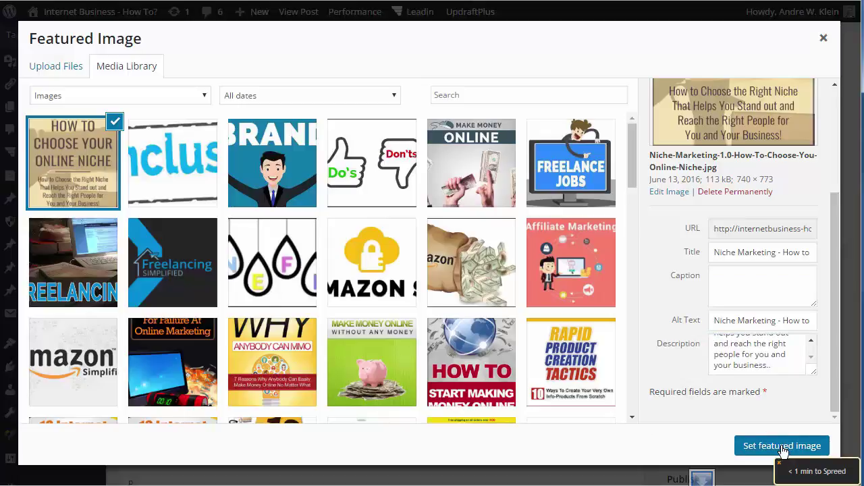
Step: Copy the first two introduction paragraphs from the Word document into the WordPress post's excerpt
scroll(747, 395, "down", 2)
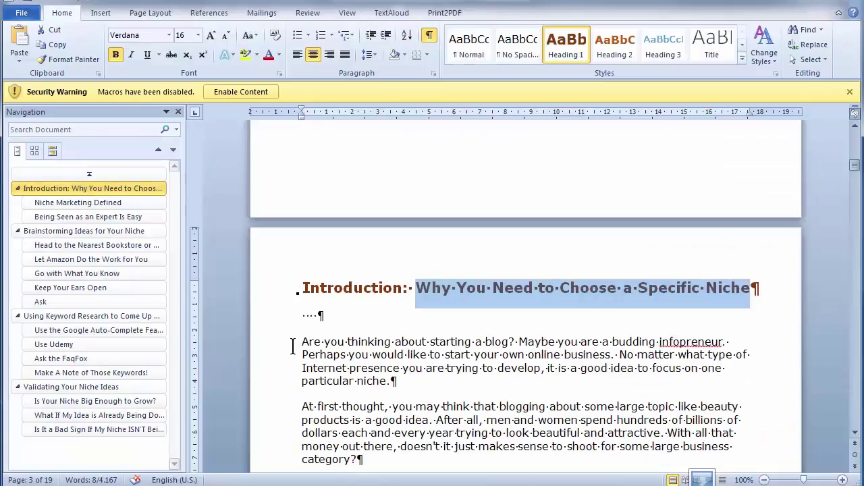
left_click_drag(302, 341, 382, 459)
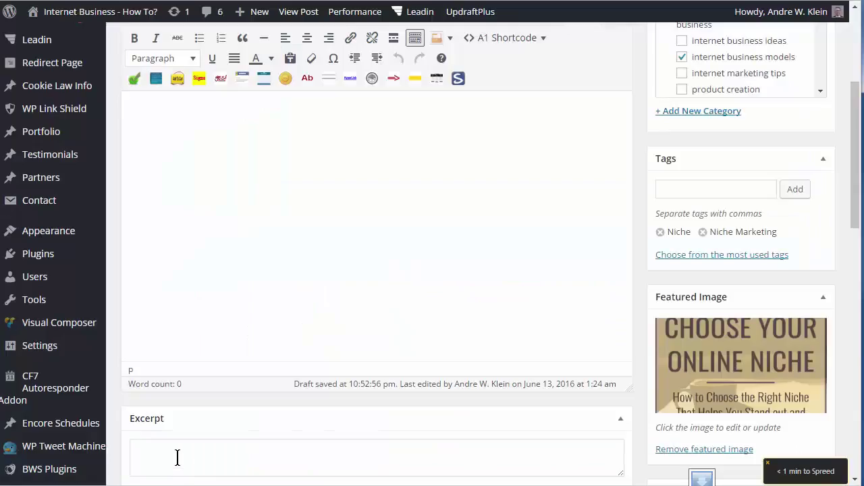
left_click(177, 458)
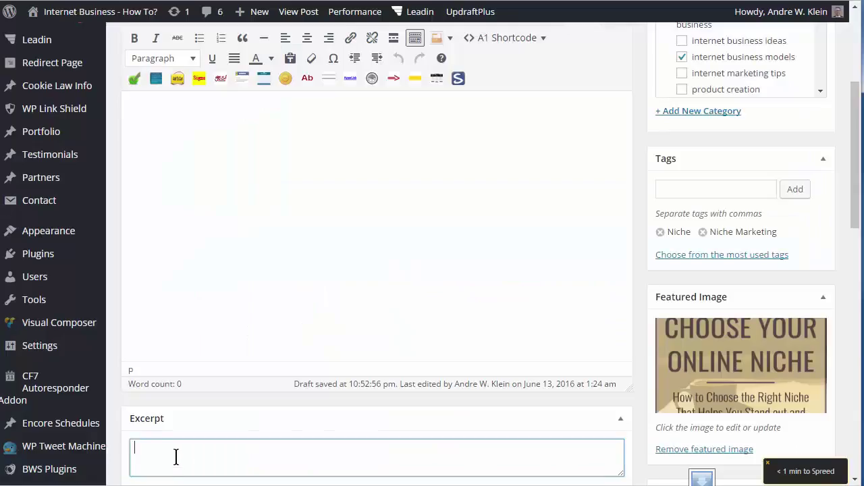
key("ctrl+v")
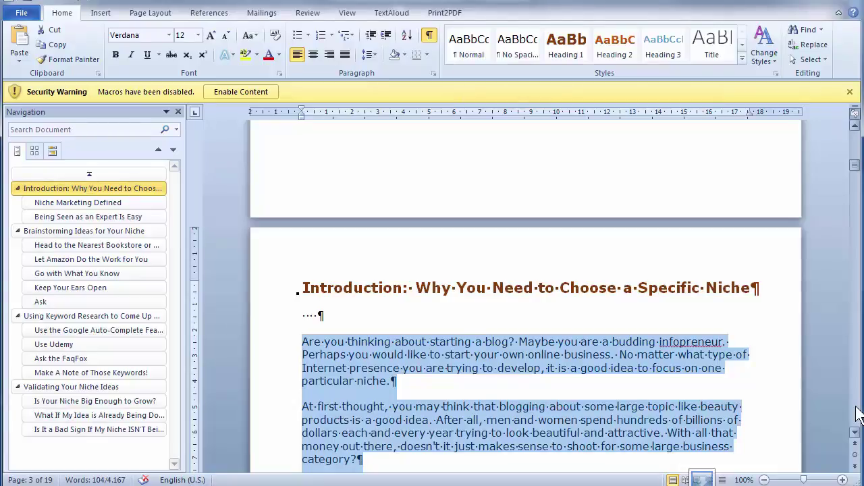
Step: Extend the Word selection to the introduction chapter's end, after "Keyword Research.", and copy the text into the WordPress post's body
scroll(435, 297, "down", 4)
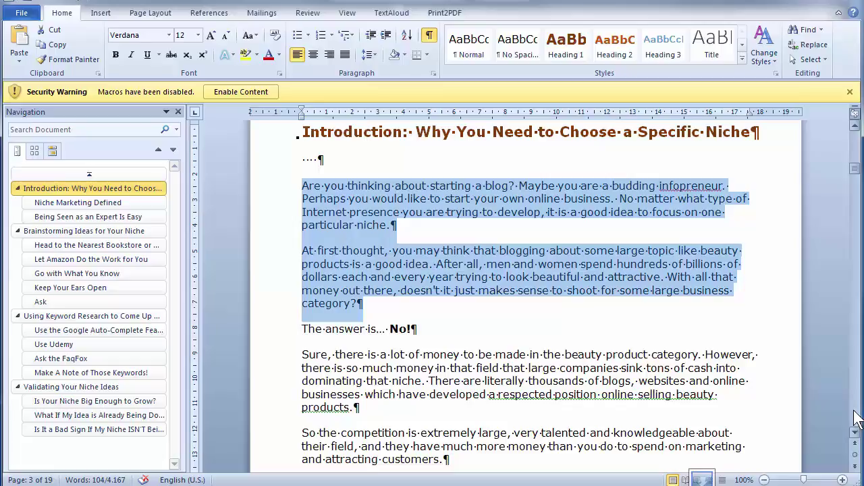
scroll(857, 419, "down", 15)
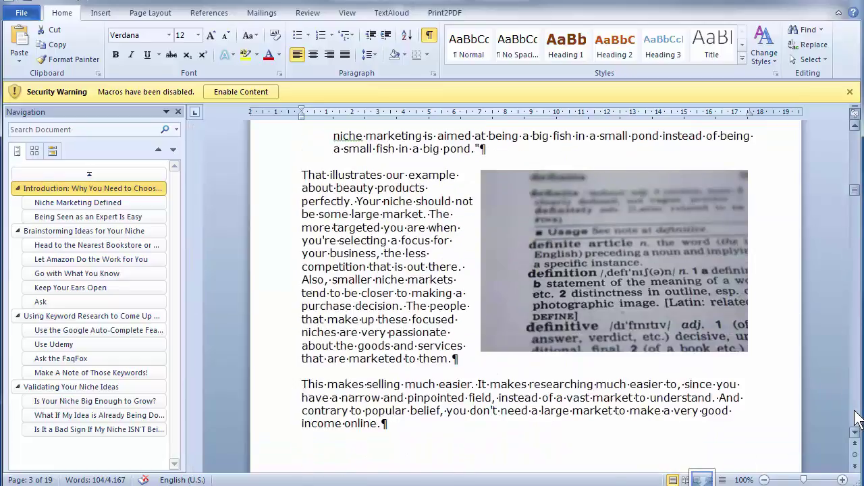
scroll(858, 415, "down", 15)
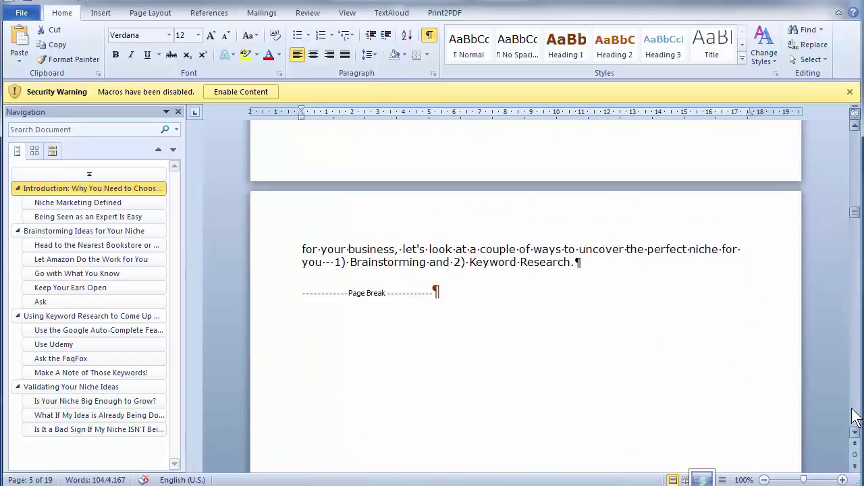
left_click(574, 263, "shift")
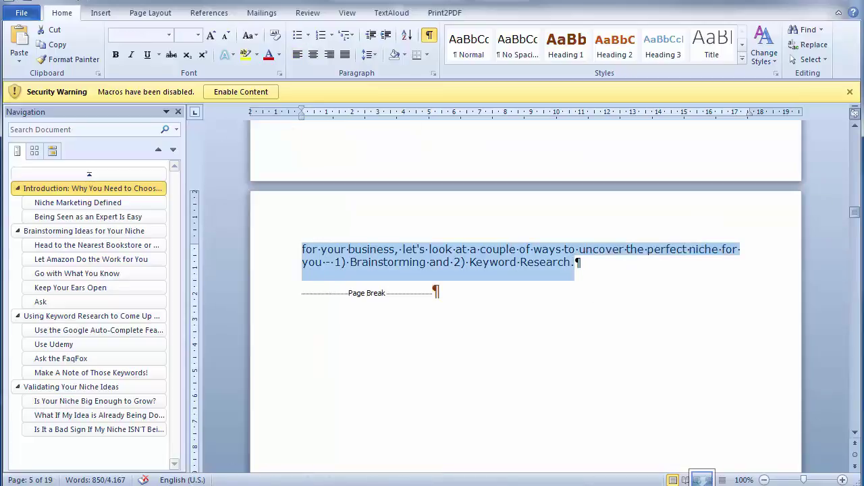
key("alt+Tab")
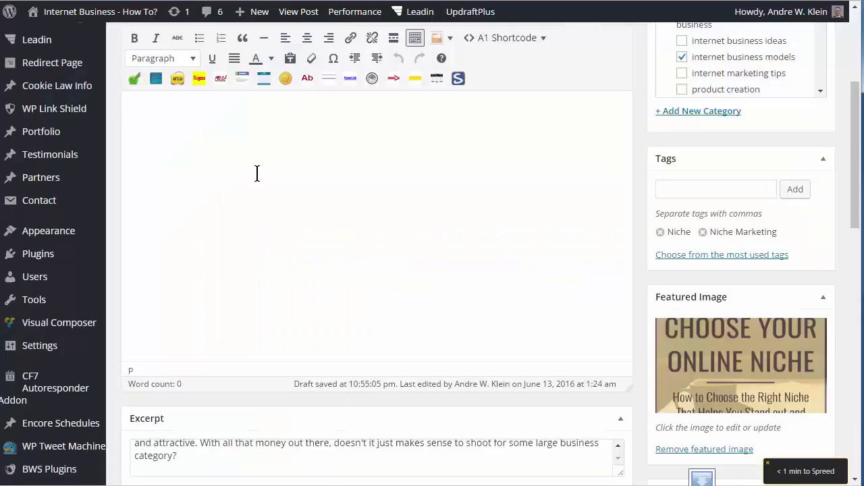
key("ctrl+v")
scroll(270, 188, "up", 20)
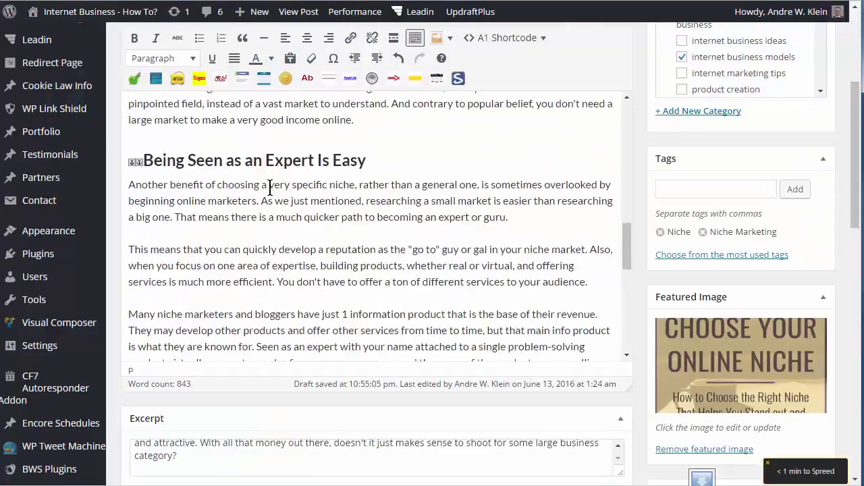
scroll(269, 188, "up", 3)
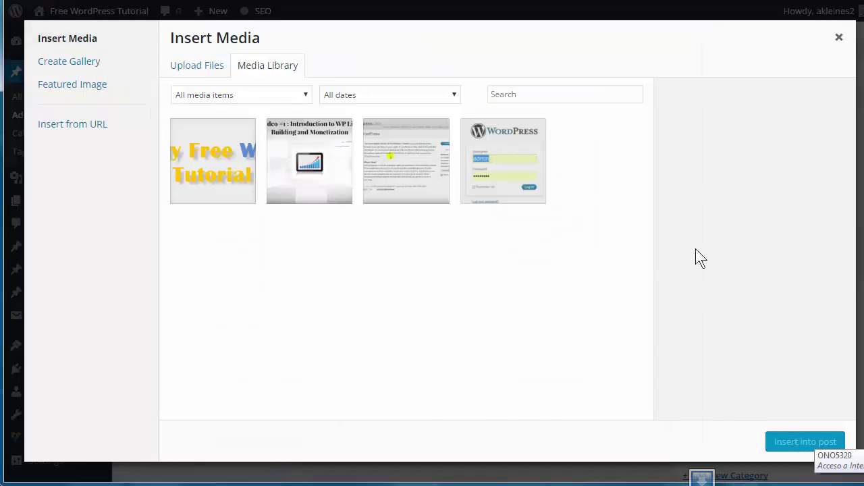
Step: Close the media insertion dialog and open the file chooser for uploading images from the new post's featured image dialog
left_click(839, 38)
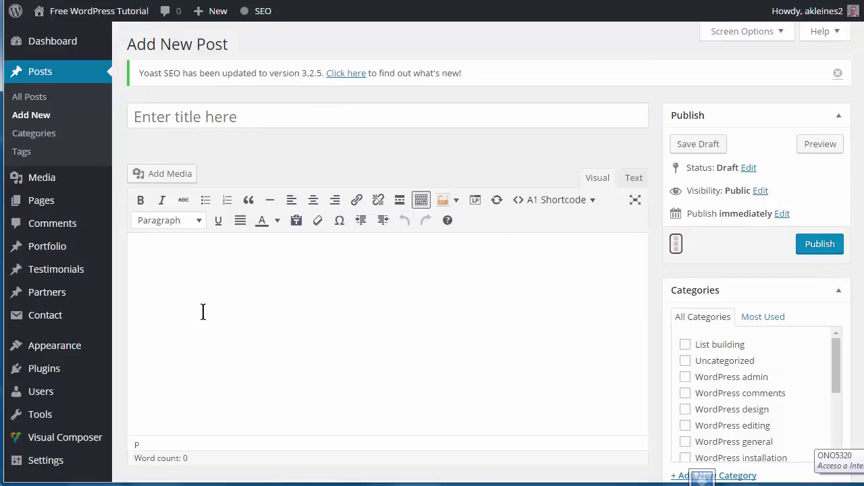
mouse_move(45, 183)
scroll(676, 244, "down", 4)
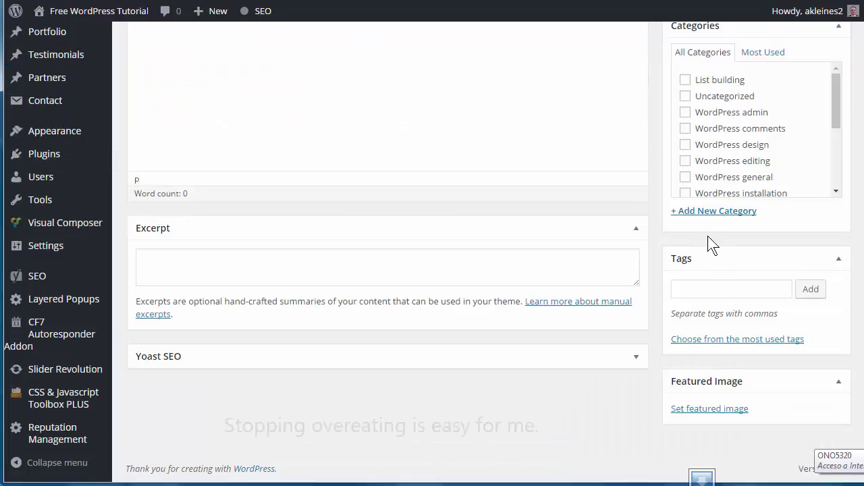
left_click(704, 409)
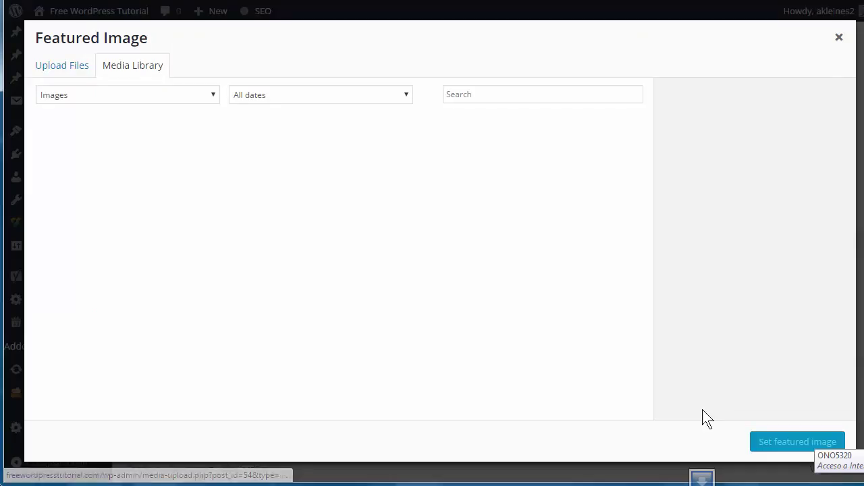
left_click(60, 71)
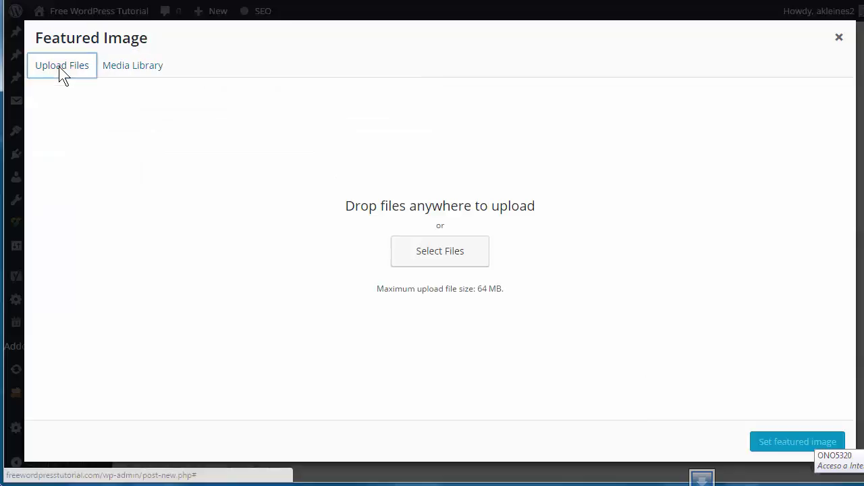
left_click(428, 257)
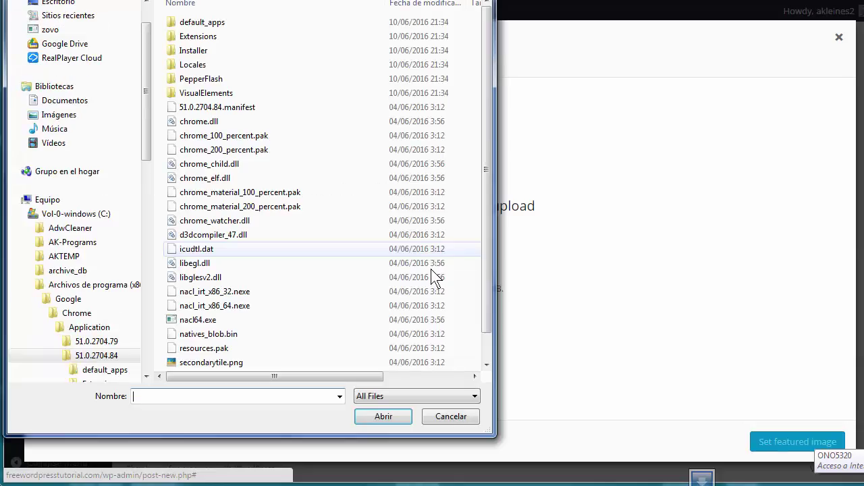
Step: Upload all eight Niche Marketing images, 2.0 through 5.0, from the Snagit folder to the media library
left_click(392, 448)
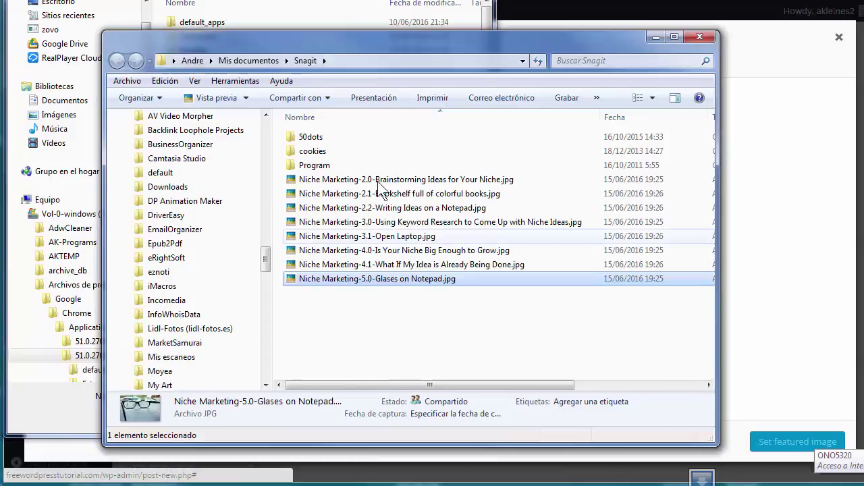
left_click(373, 61)
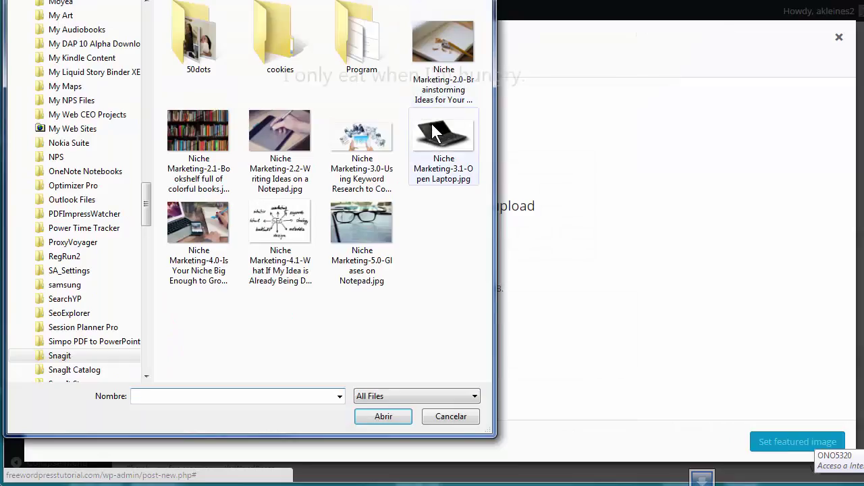
left_click(464, 70)
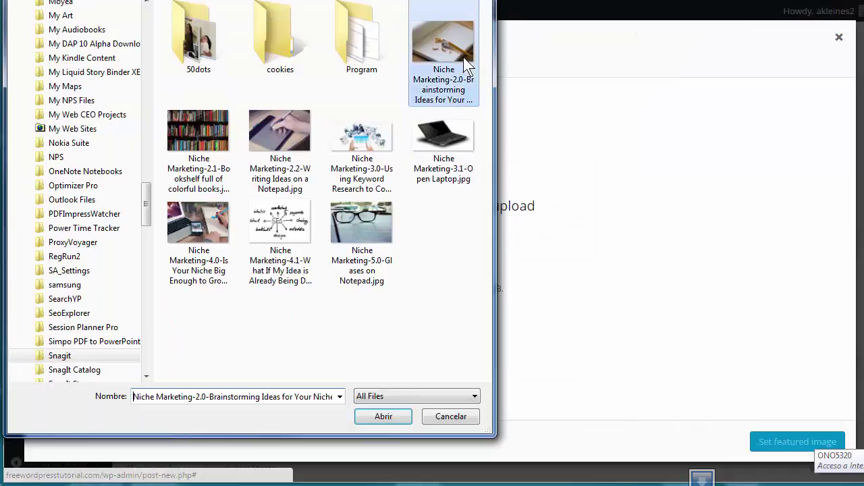
key("shift+Down")
key("shift+Down")
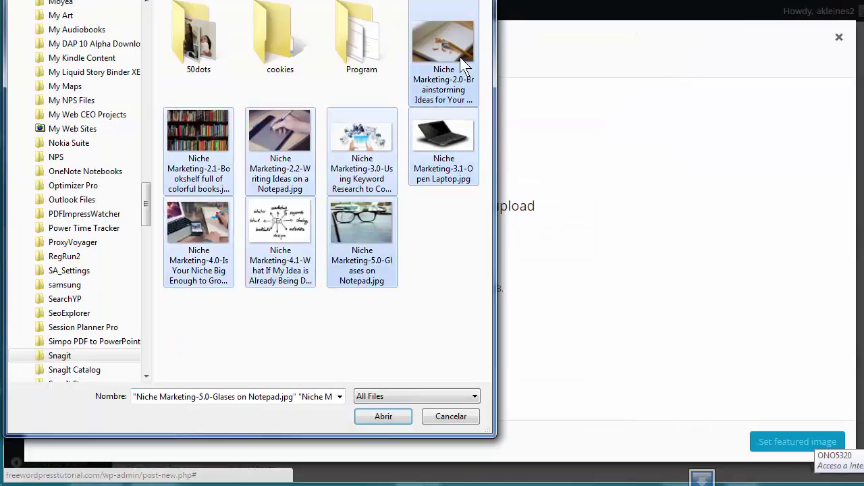
left_click(378, 416)
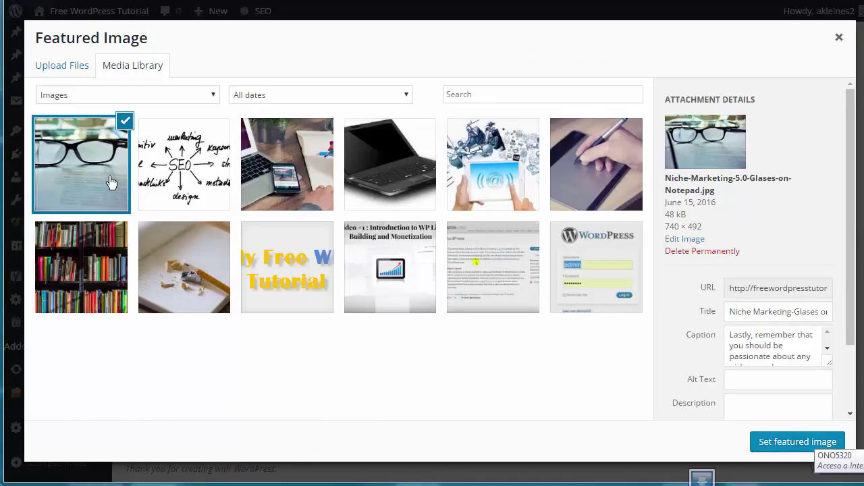
Step: Review the attachment details of the newly uploaded images one after another, including their titles and captions
left_click(193, 182)
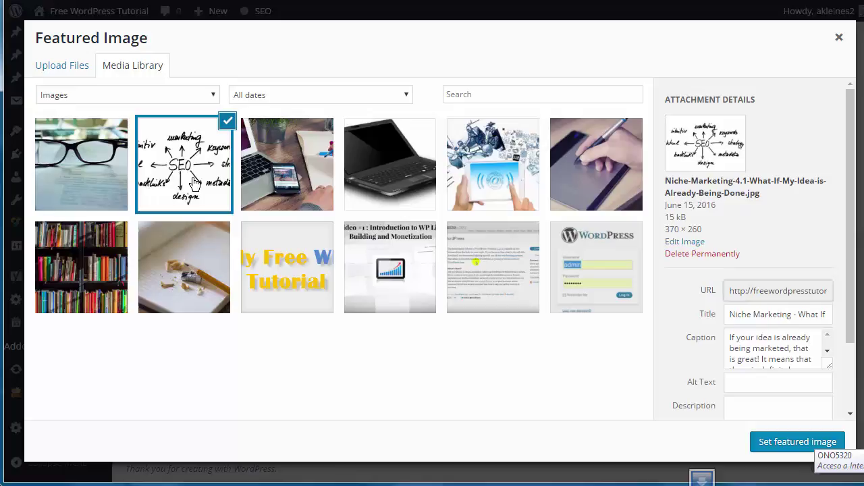
left_click(283, 180)
left_click(405, 175)
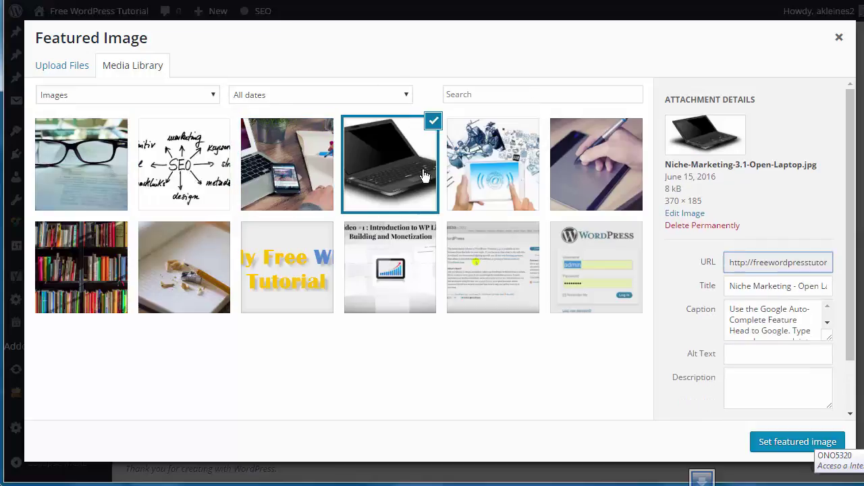
left_click(489, 174)
left_click(584, 172)
Step: Copy the full title of the glasses-on-notepad image into its alt text
left_click(73, 167)
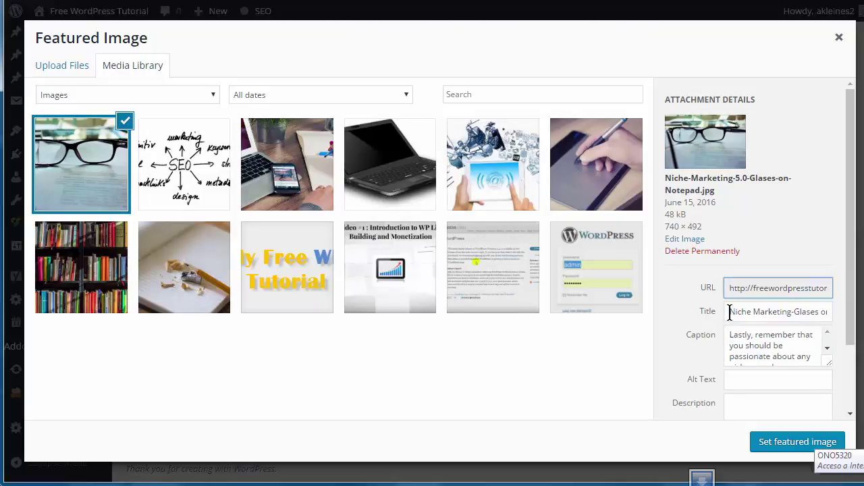
left_click_drag(729, 312, 851, 310)
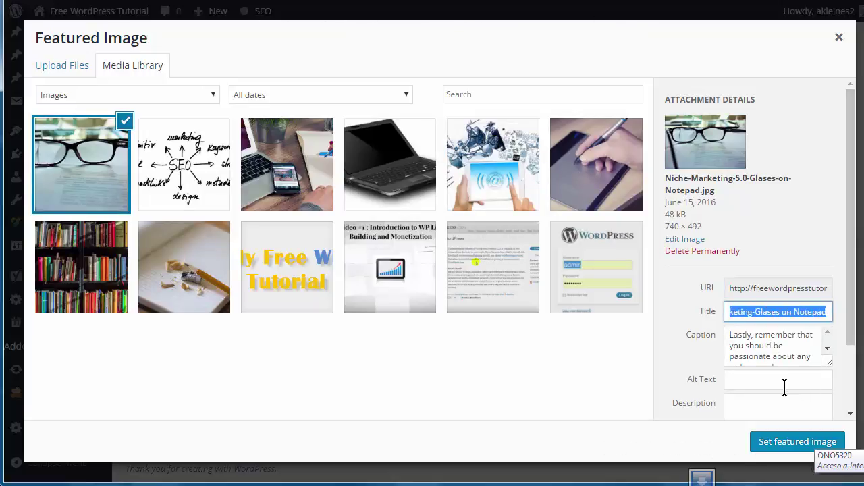
key("ctrl+c")
left_click(757, 379)
key("ctrl+v")
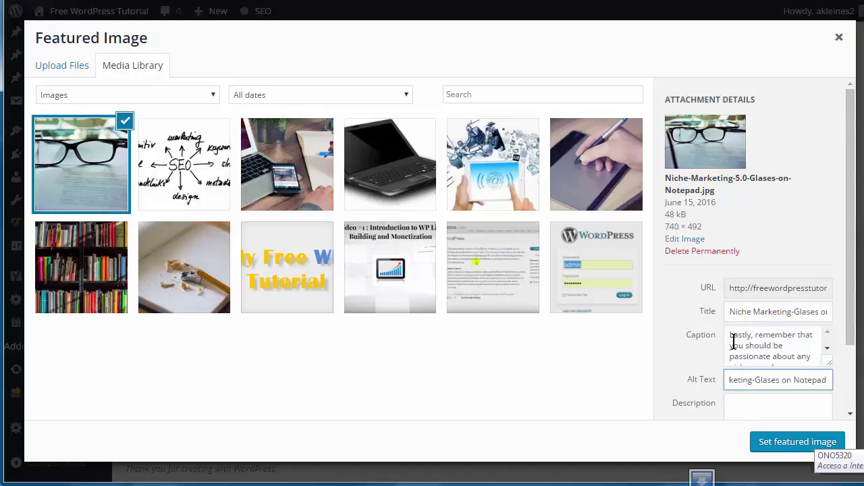
Step: Move the glasses-on-notepad image's caption text into its description, leaving the caption empty
left_click_drag(734, 341, 820, 395)
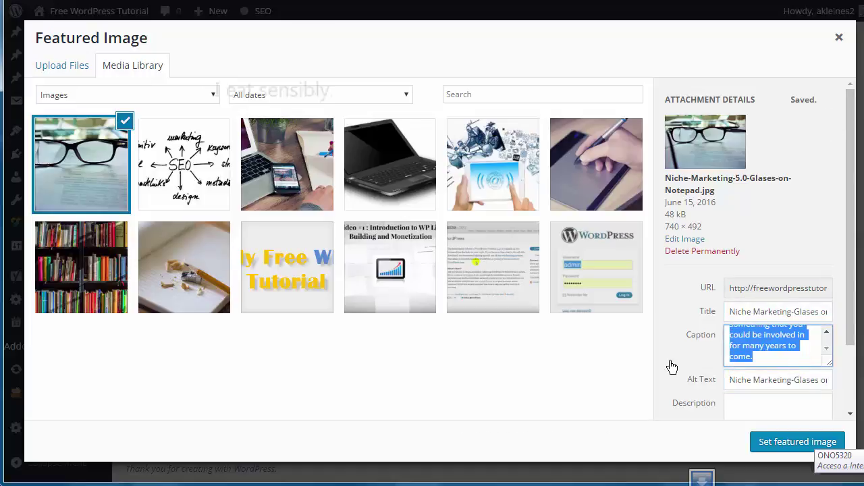
key("BackSpace")
left_click(731, 405)
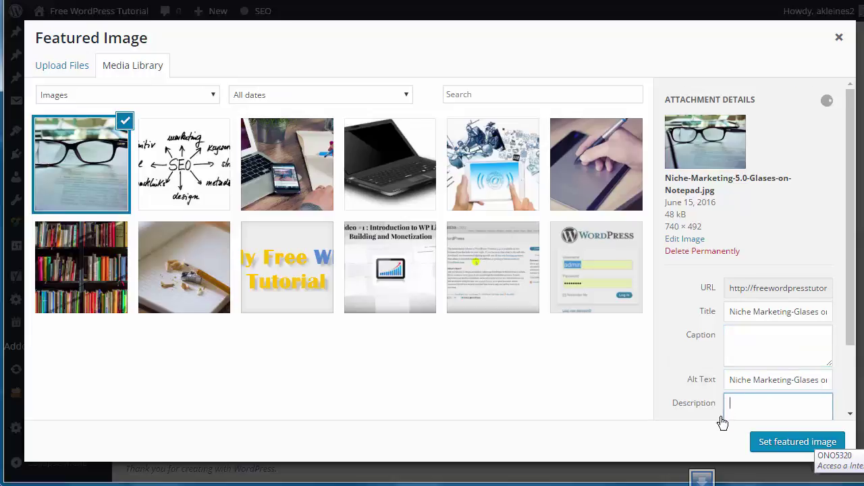
key("ctrl+v")
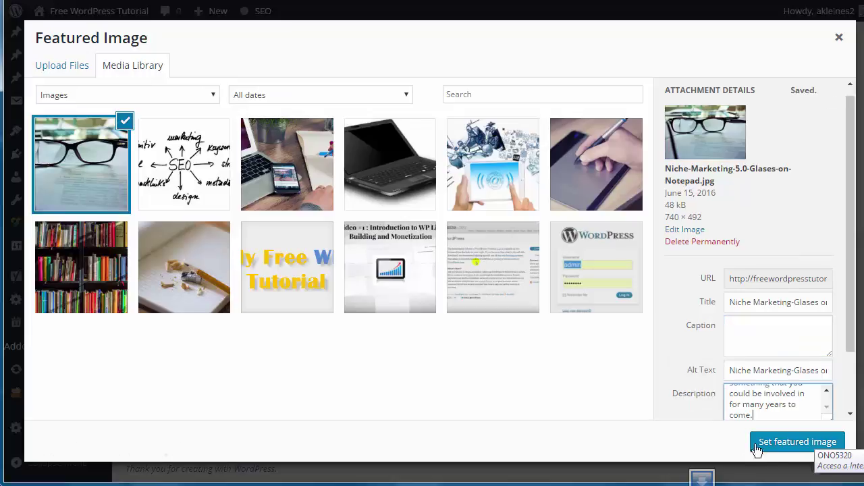
Step: Copy the full title of the handwritten SEO diagram image into its alt text
left_click(179, 187)
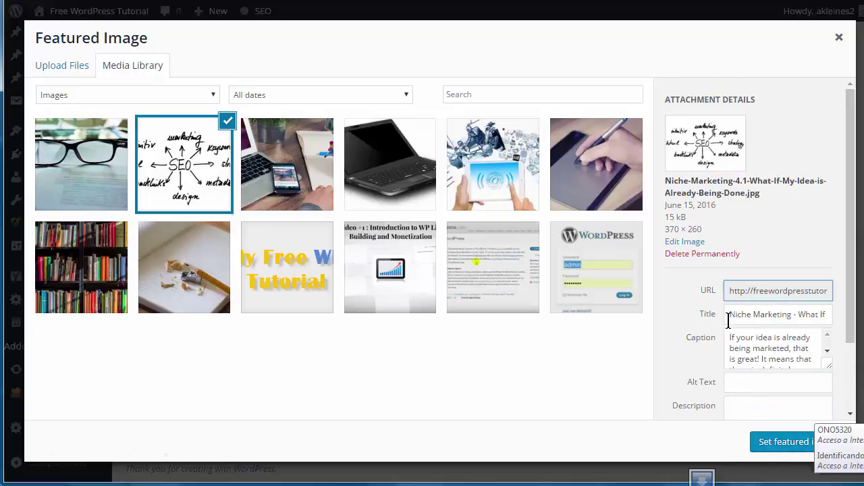
left_click_drag(730, 315, 857, 334)
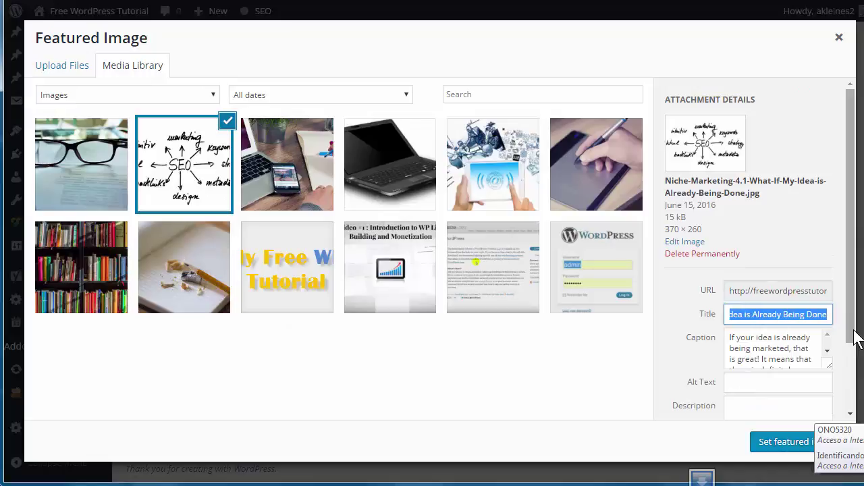
left_click(775, 387)
key("ctrl+v")
Step: Copy the SEO diagram image's caption into its description and set the glasses-on-notepad image as the post's featured image
left_click_drag(728, 335, 797, 483)
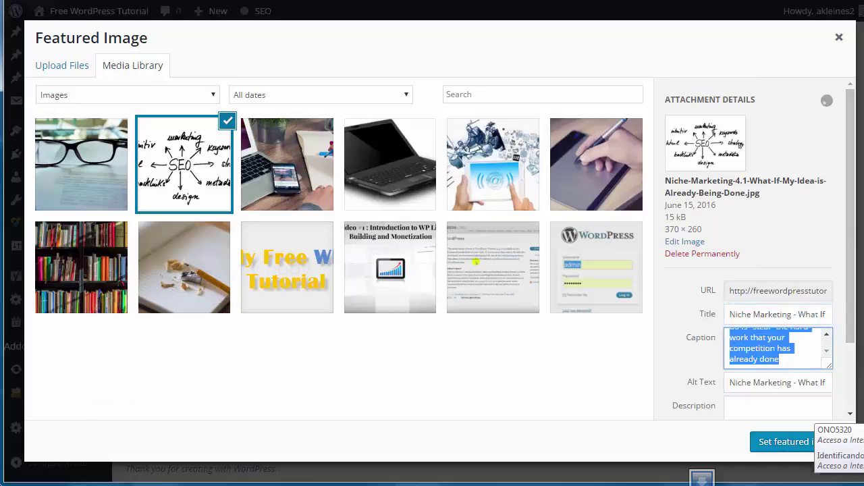
left_click(742, 407)
key("ctrl+v")
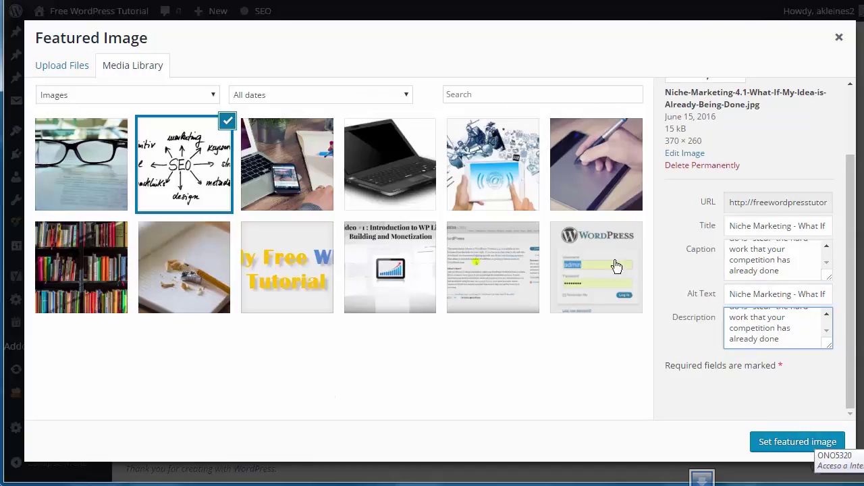
left_click(69, 162)
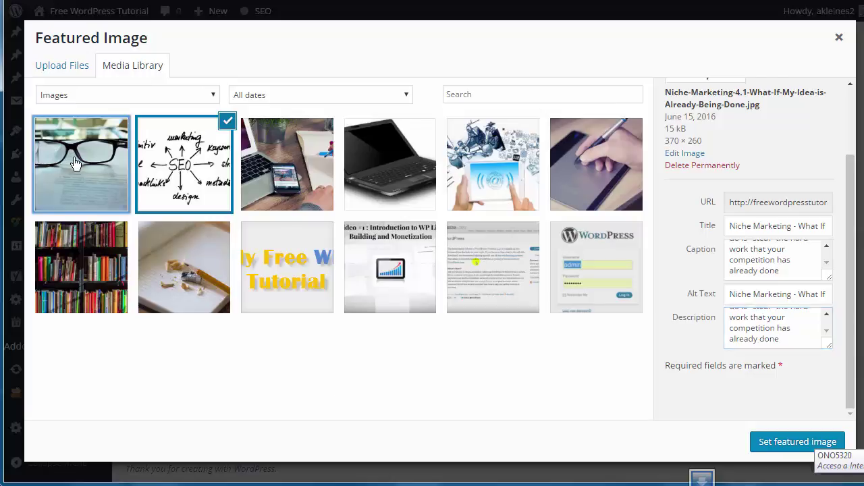
left_click(785, 449)
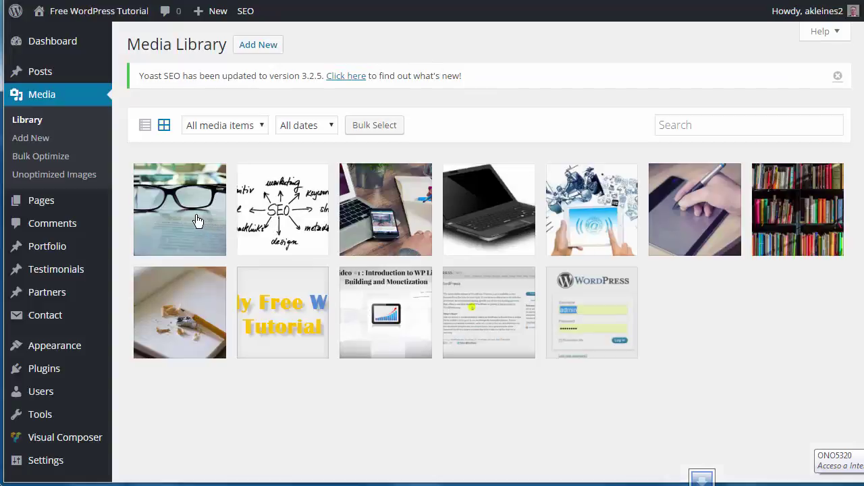
Step: Browse from the glasses image to the SEO diagram image in the media library's attachment details and clear the diagram's caption
left_click(198, 221)
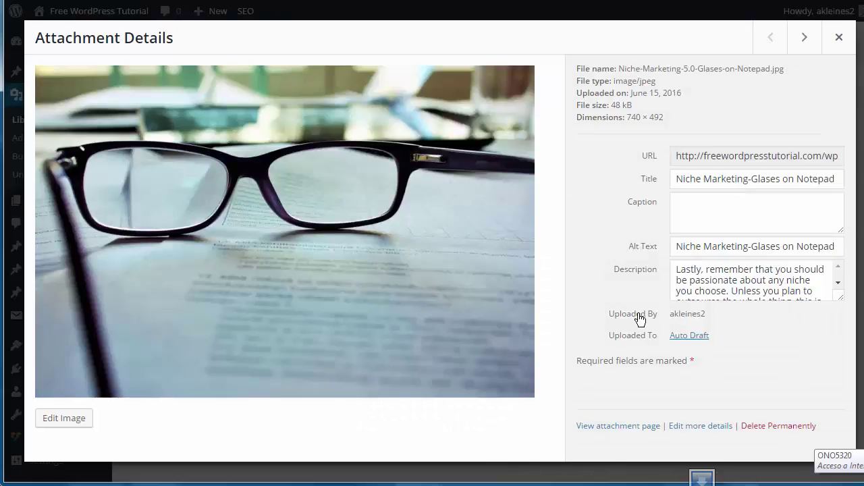
left_click(807, 41)
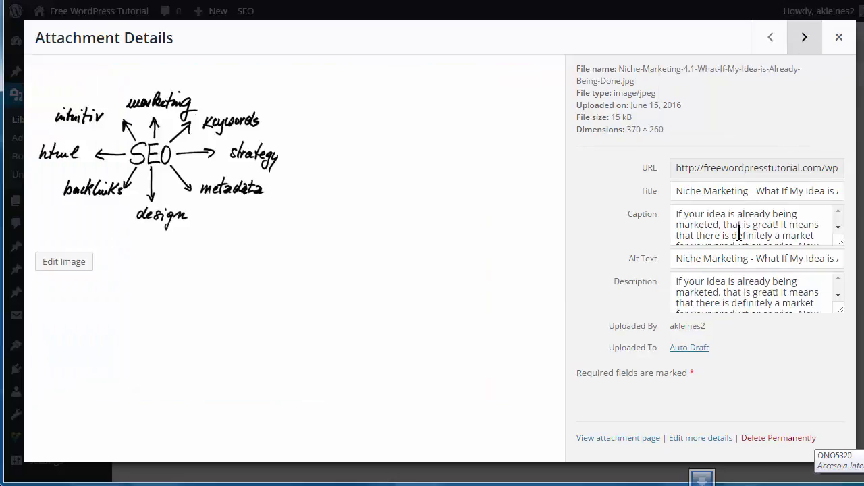
left_click(674, 212)
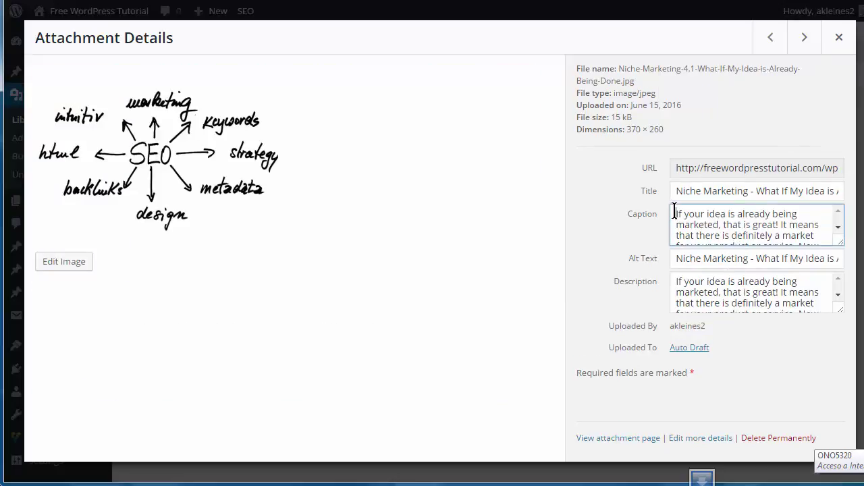
left_click_drag(674, 212, 855, 264)
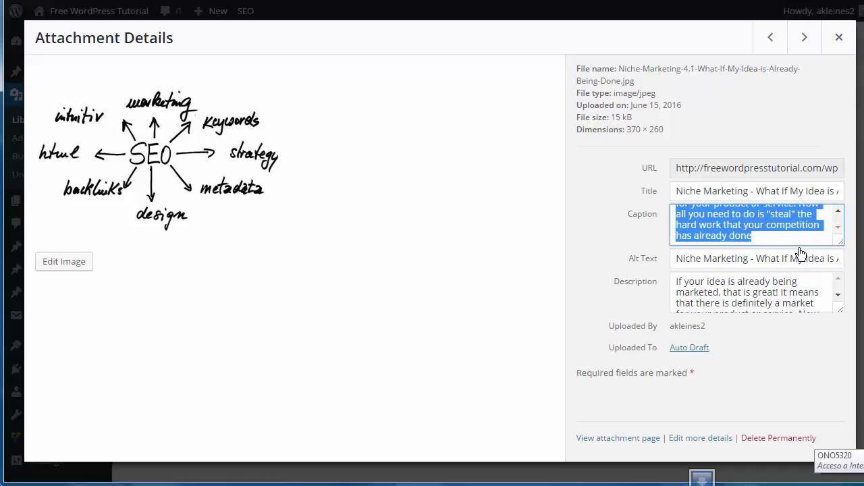
key("BackSpace")
Step: Copy the title of the "Is Your Niche Big Enough to Grow" image into its alt text
left_click(811, 48)
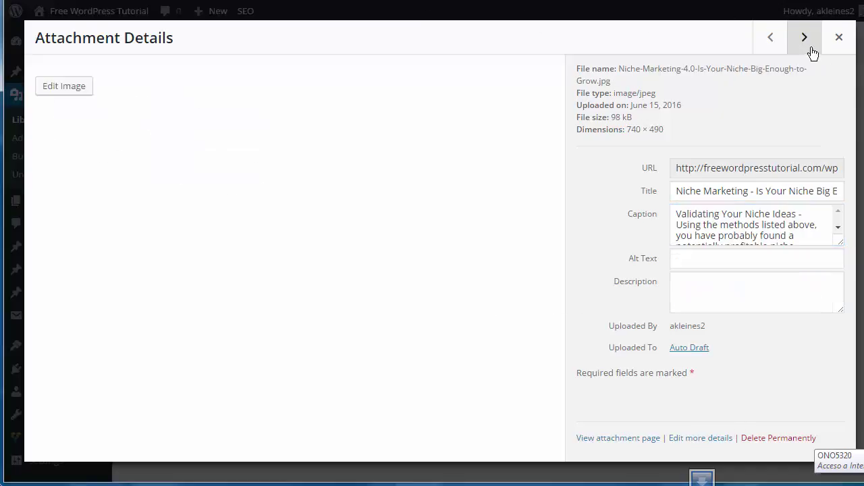
left_click_drag(670, 192, 848, 187)
left_click(718, 254)
key("ctrl+v")
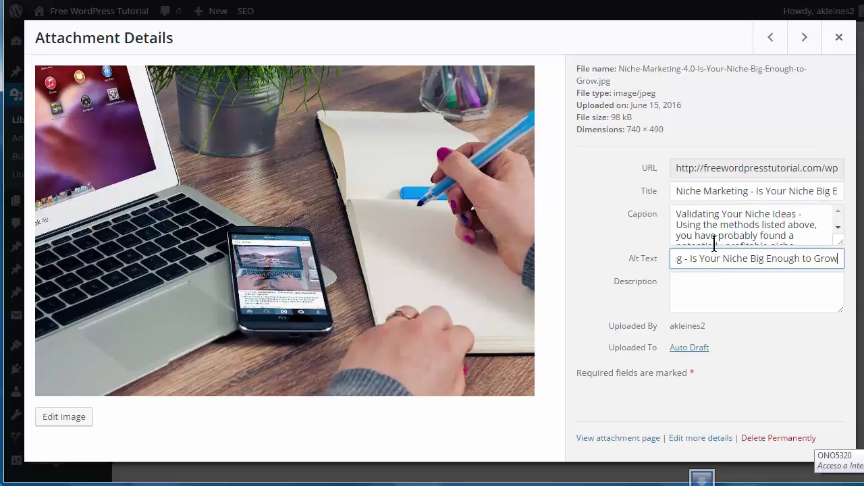
Step: Move the "Is Your Niche Big Enough to Grow" image's caption into its description and advance to the next image
left_click_drag(678, 218, 849, 276)
key("BackSpace")
left_click(765, 297)
key("ctrl+v")
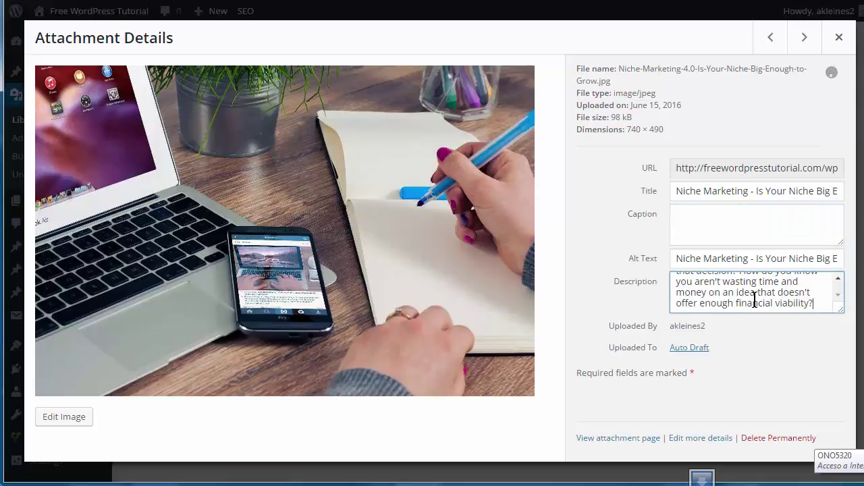
left_click(807, 42)
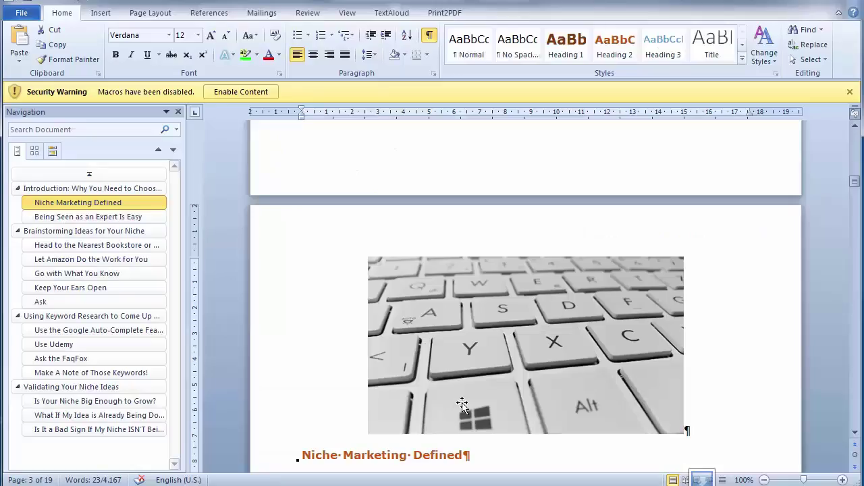
Step: Switch to the WordPress post and try to insert the keyboard close-up image before the paragraph "The smartest way to choose a niche"
scroll(463, 405, "down", 3)
left_click_drag(302, 373, 686, 392)
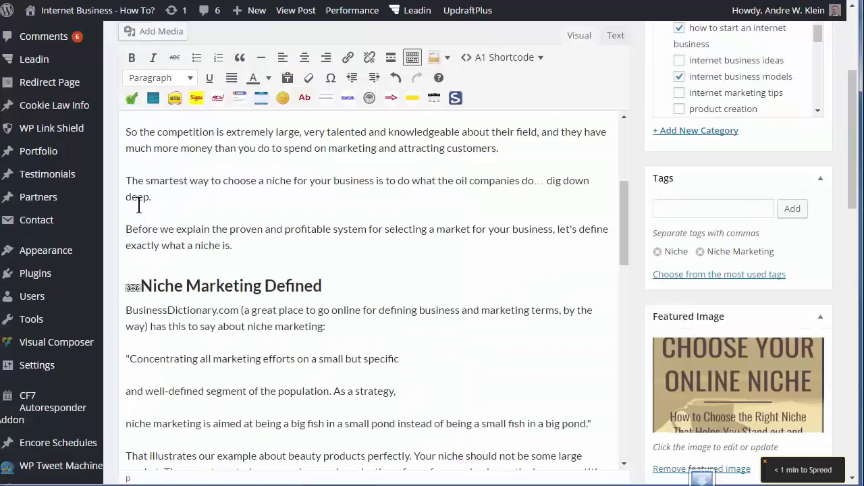
left_click(127, 181)
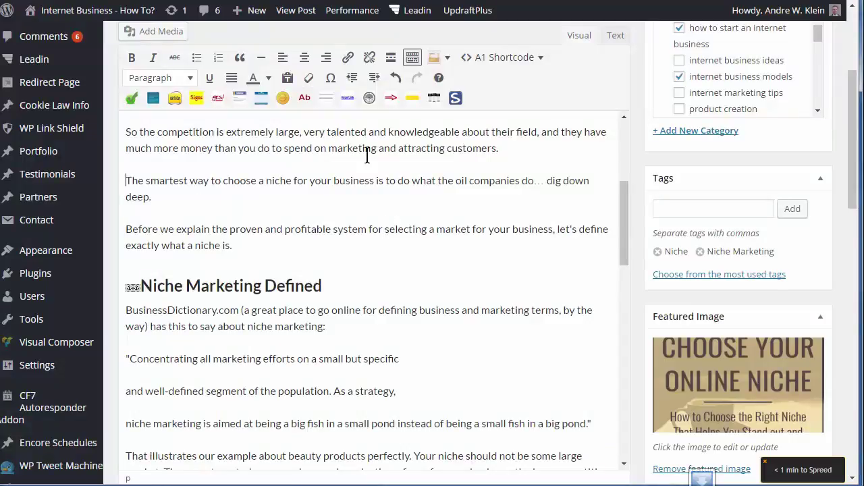
left_click(158, 36)
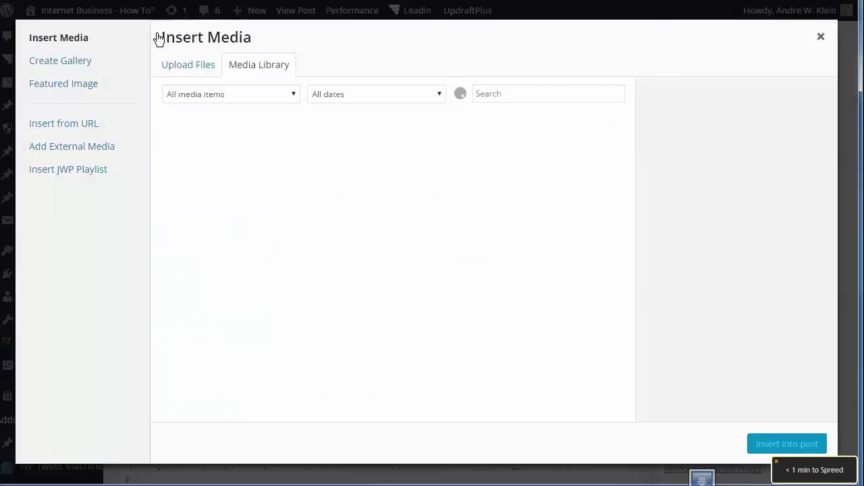
left_click(219, 156)
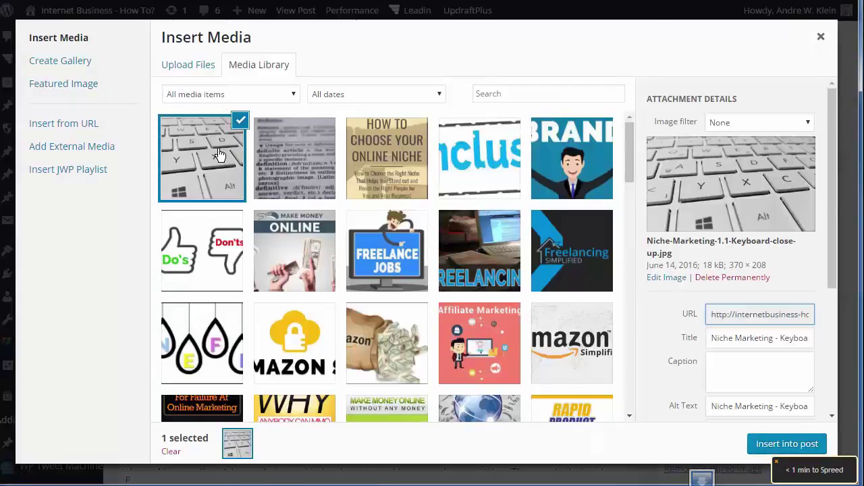
left_click(731, 342)
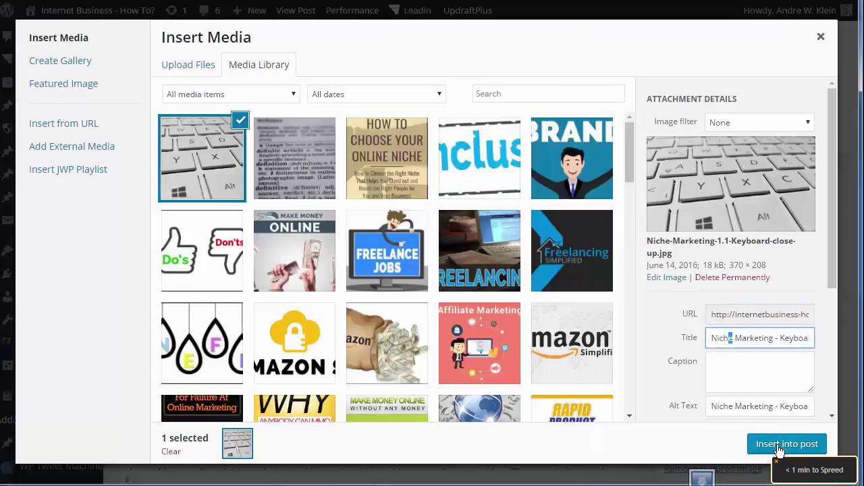
left_click(755, 374)
scroll(754, 374, "down", 2)
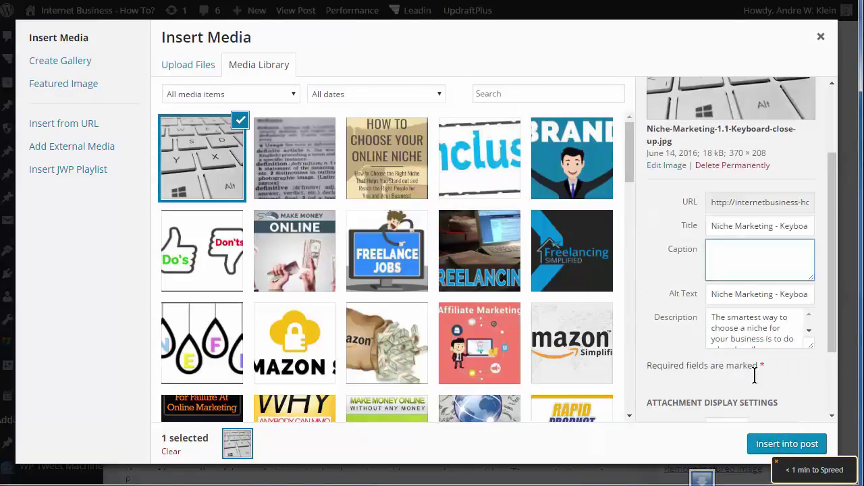
left_click(726, 331)
left_click(770, 446)
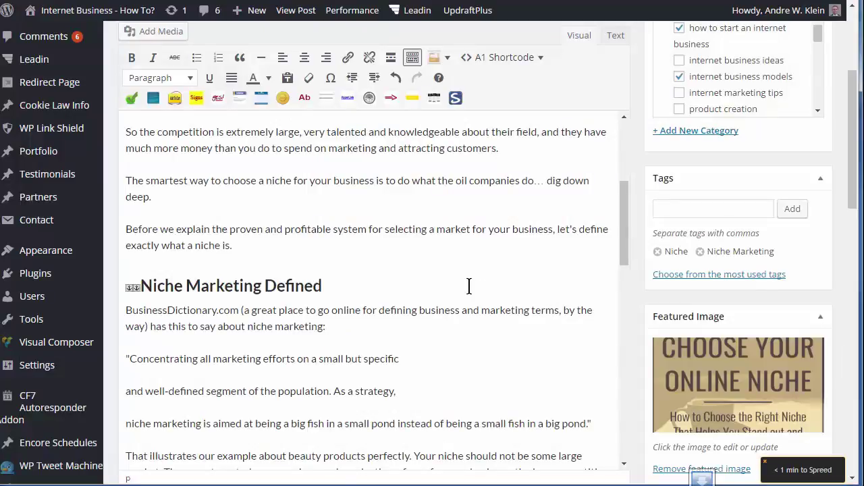
Step: Insert the Niche-Marketing-1.1-Keyboard-close-up.jpg image from the media library before the paragraph "So the competition is extremely large"
scroll(469, 286, "up", 3)
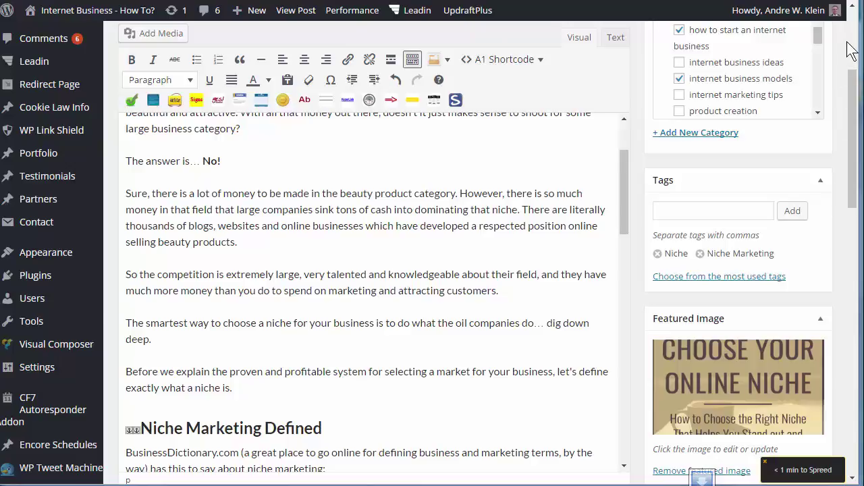
scroll(743, 284, "down", 5)
left_click(670, 205)
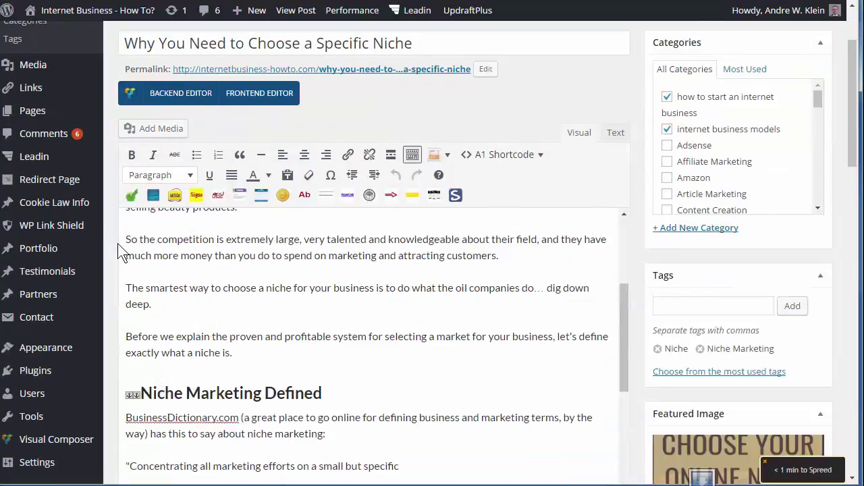
left_click(173, 133)
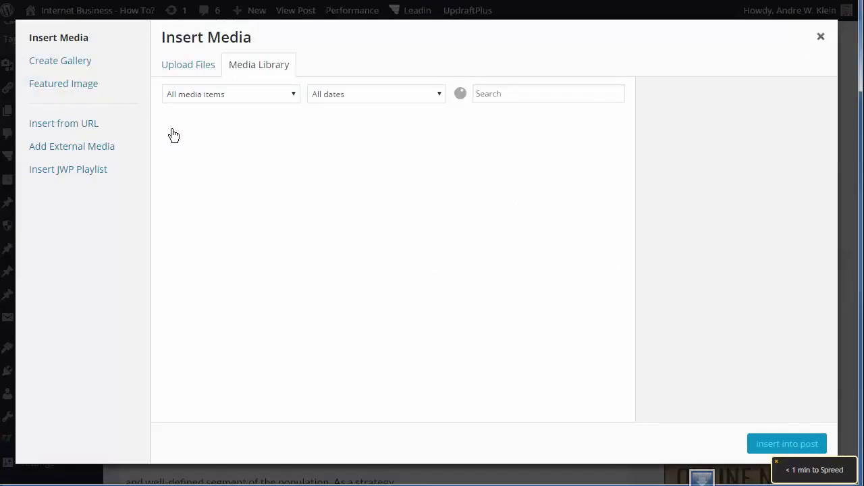
left_click(176, 67)
left_click(231, 68)
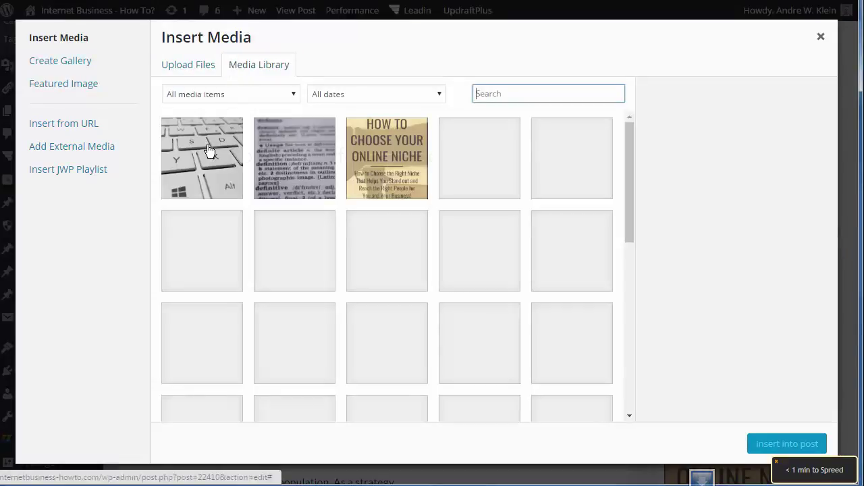
left_click(209, 142)
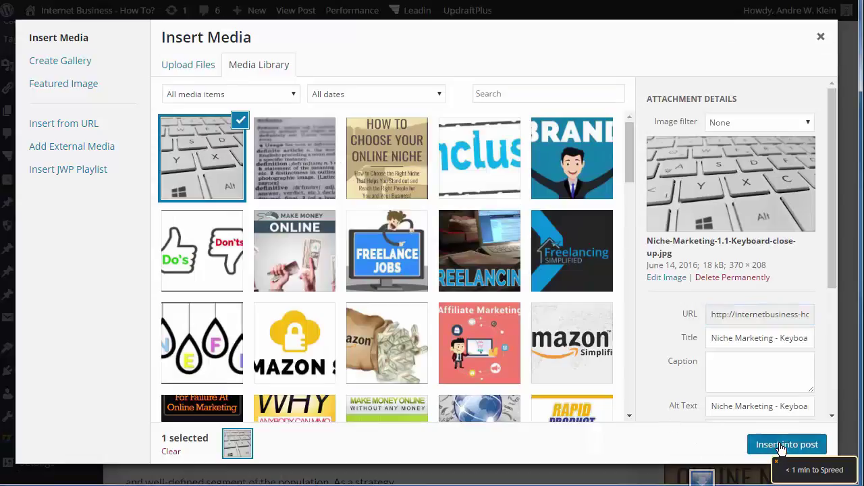
left_click(778, 446)
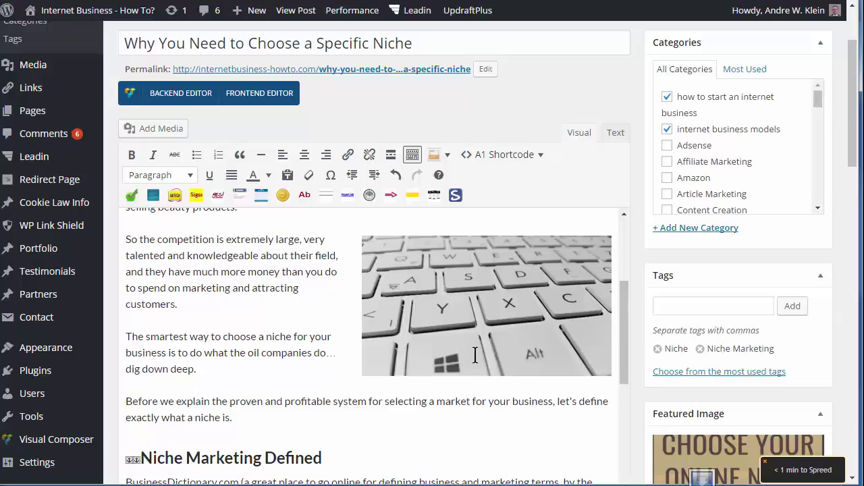
Step: Join the three broken lines of the quotation under the "Niche Marketing Defined" heading into one paragraph
scroll(211, 335, "down", 3)
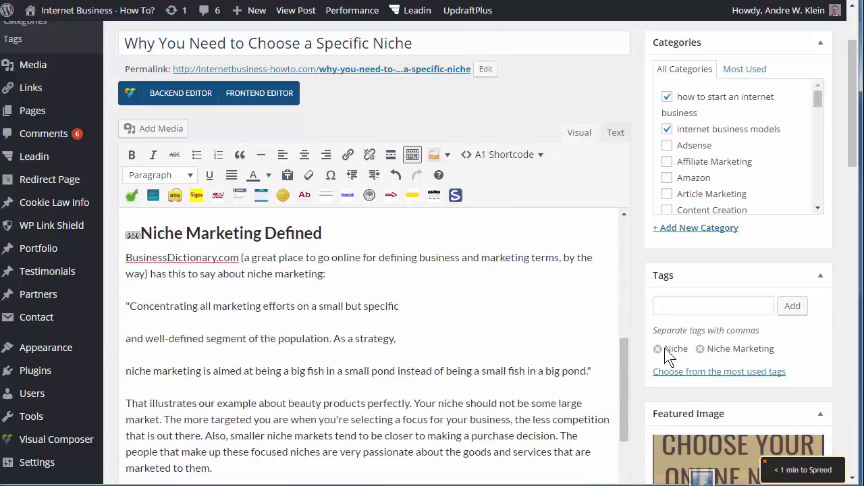
key("Delete")
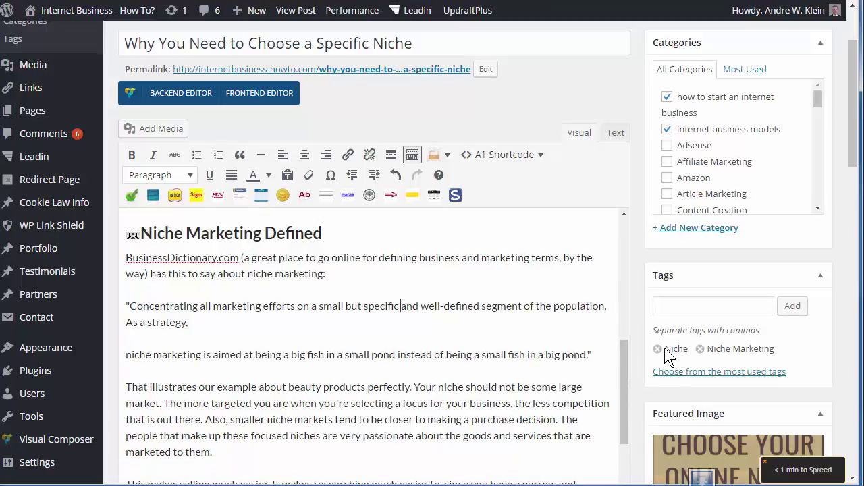
key("Down")
key("Delete")
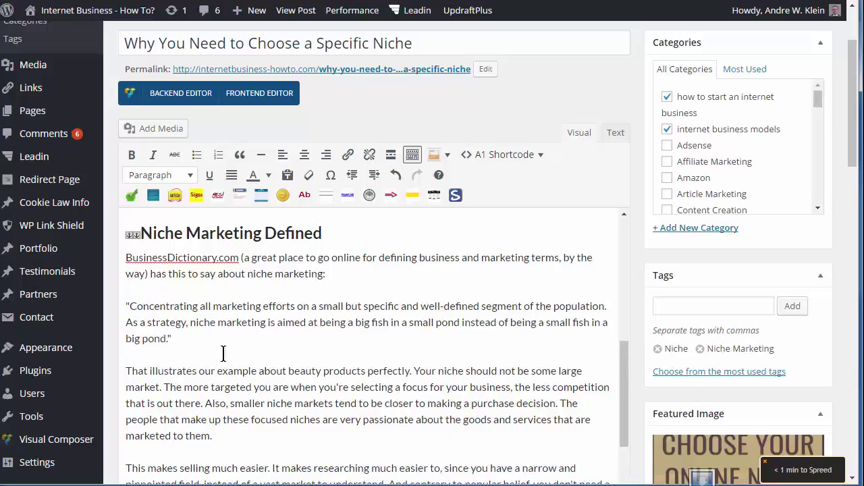
Step: Insert the dictionary definition image from the media library before the paragraph "That illustrates our example about beauty products perfectly"
left_click(120, 370)
left_click(166, 129)
left_click(276, 150)
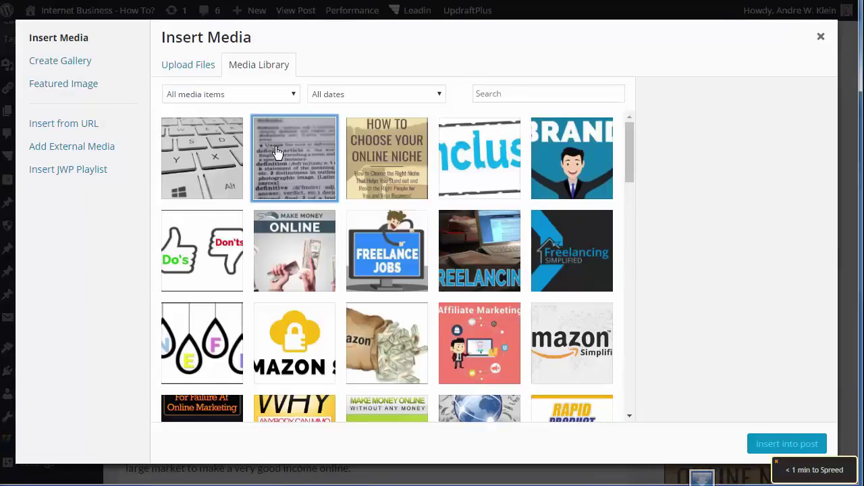
left_click(776, 444)
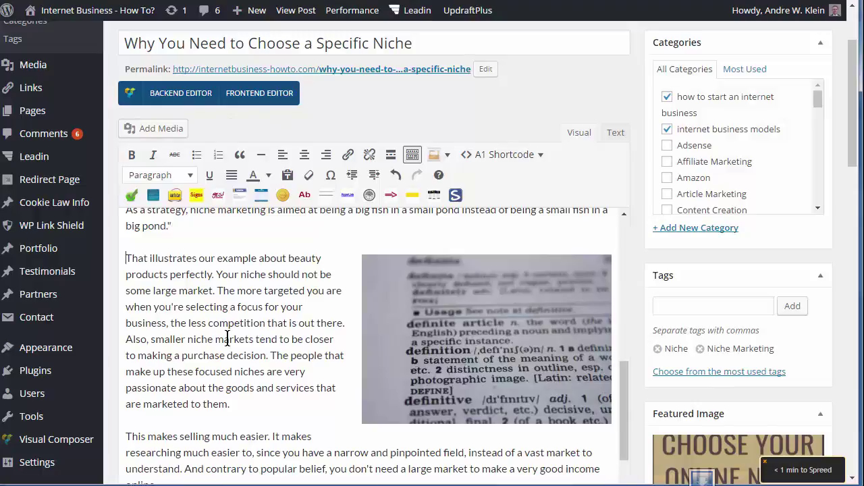
Step: Preview the post and examine its featured image, inserted images and text down to the sharing links
left_click_drag(851, 143, 845, 243)
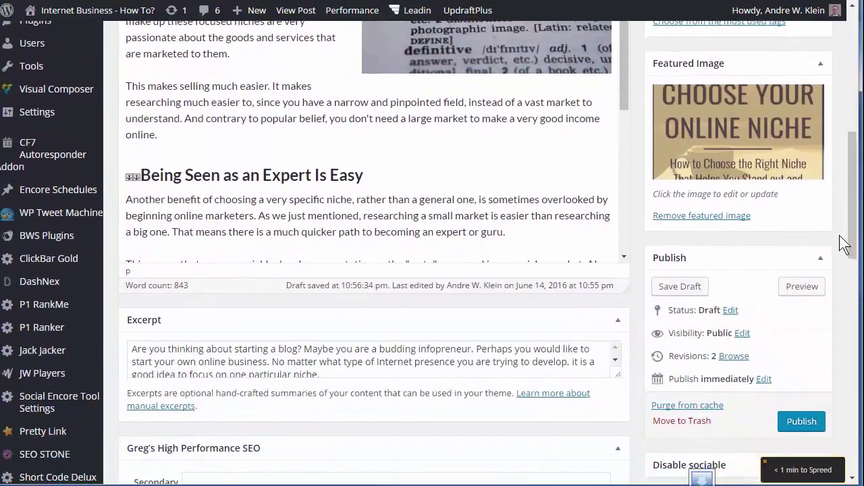
left_click(803, 289)
left_click(807, 286)
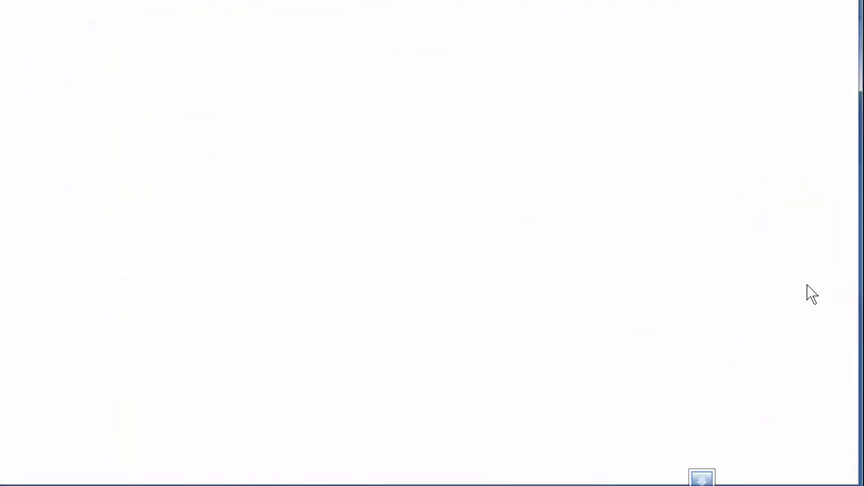
scroll(265, 264, "down", 10)
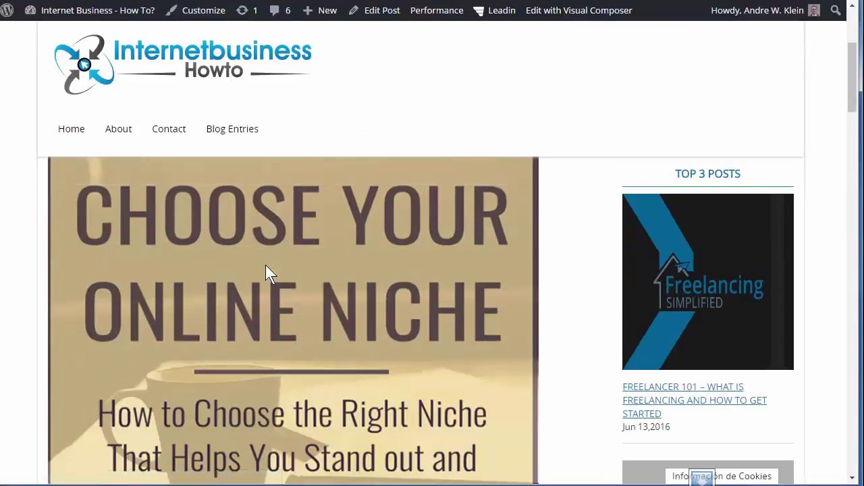
scroll(266, 268, "down", 3)
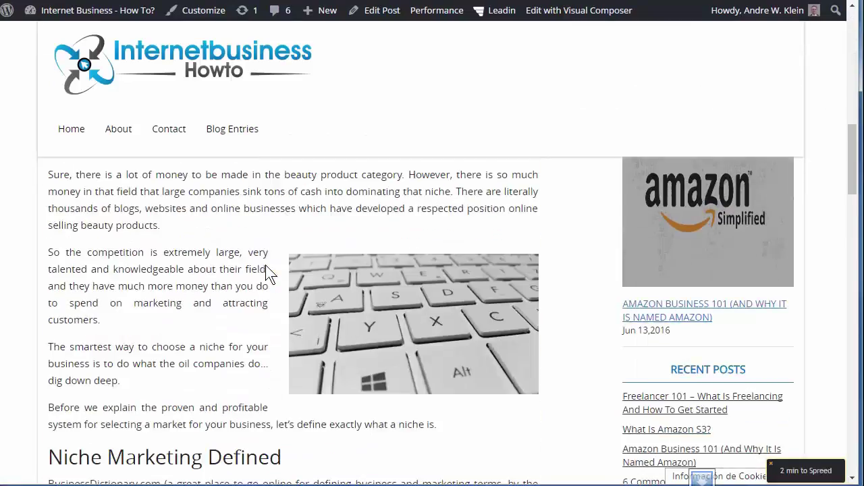
scroll(265, 264, "down", 4)
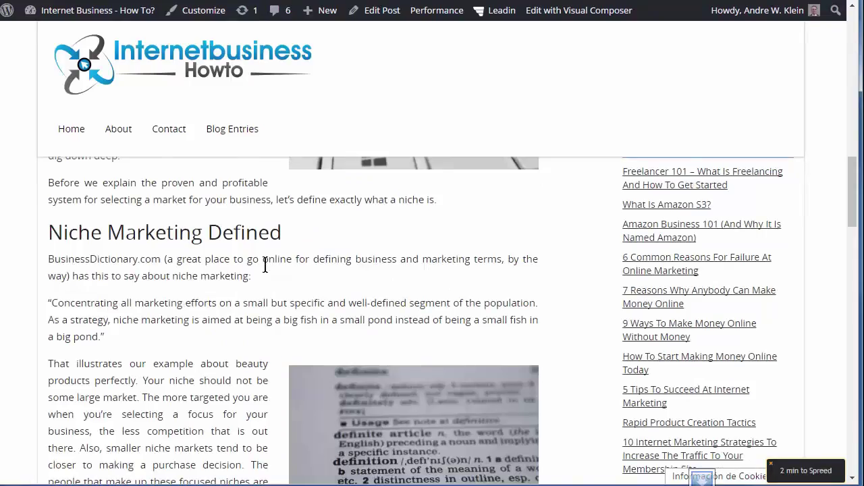
scroll(265, 265, "down", 3)
scroll(266, 265, "down", 6)
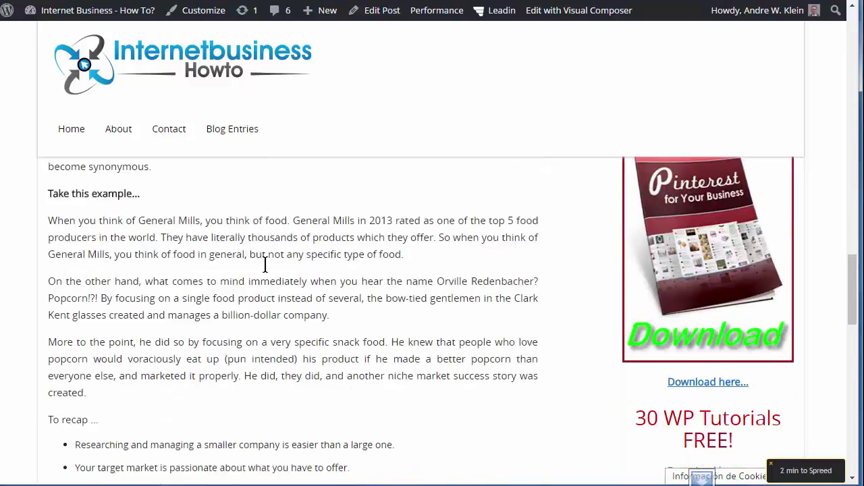
scroll(266, 265, "down", 3)
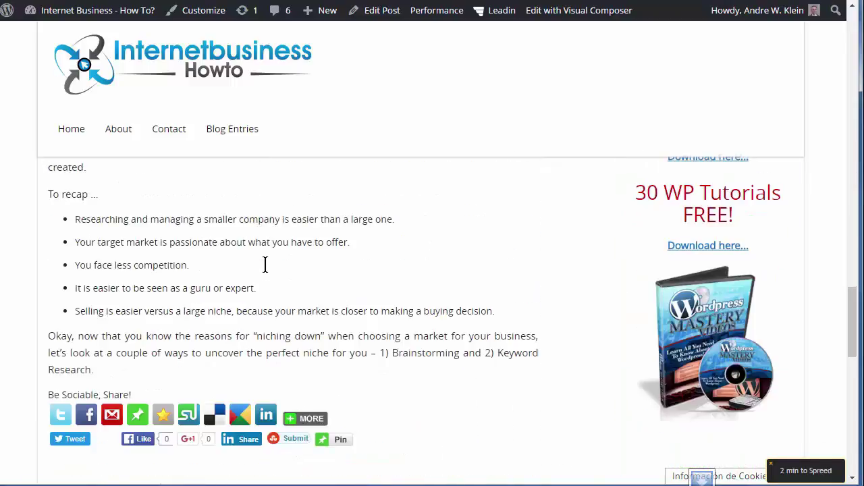